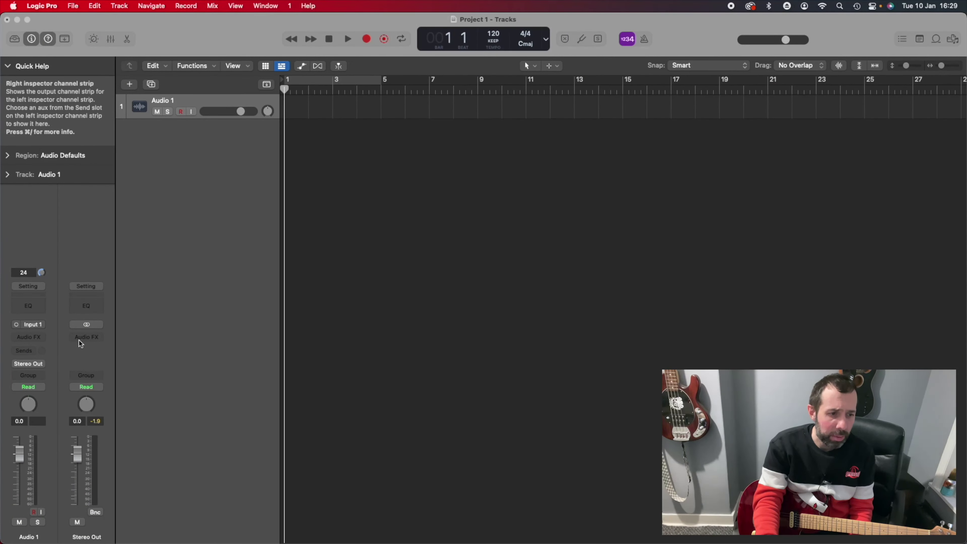
Insert TONEX as a Mono->Stereo effect on Audio 1 and enable its input monitoring
left_click(37, 337)
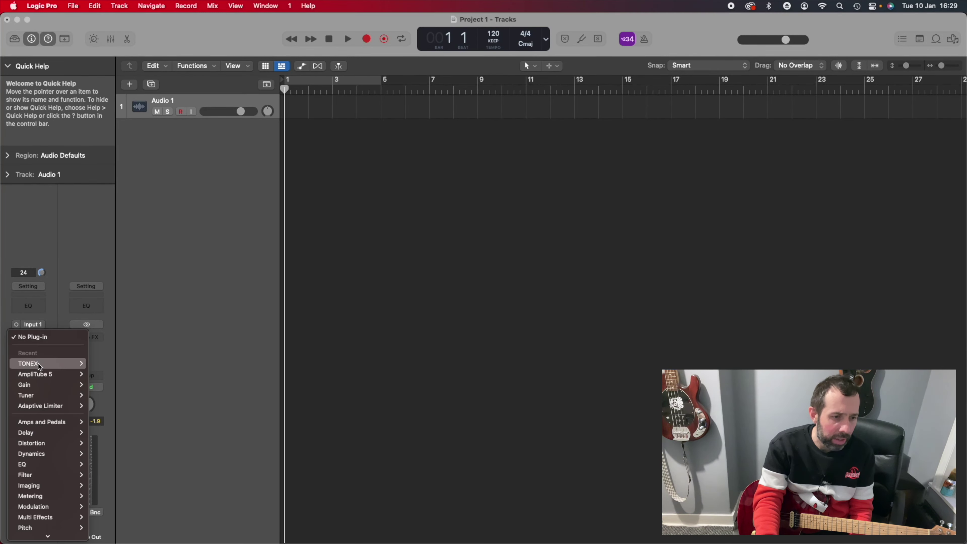
mouse_move(37, 363)
left_click(122, 374)
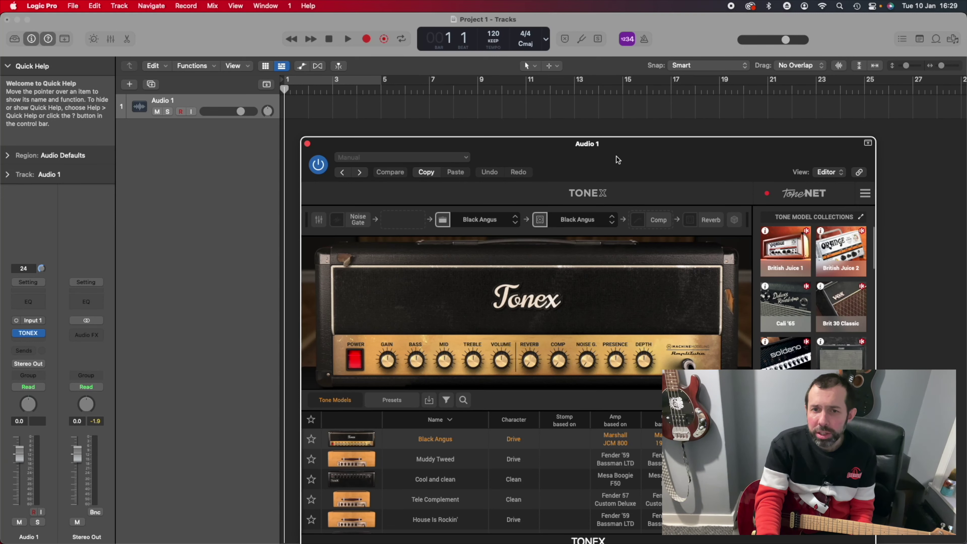
left_click_drag(622, 147, 507, 63)
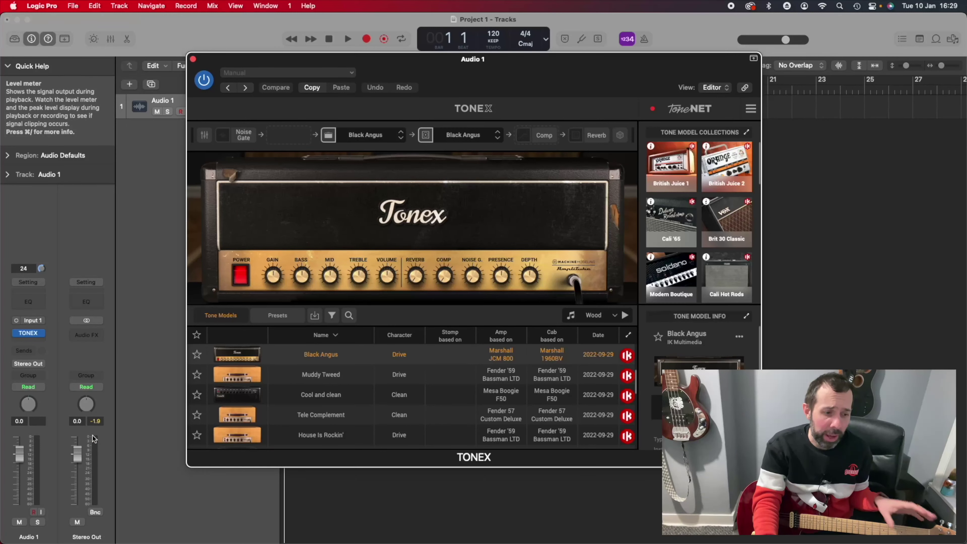
left_click(43, 512)
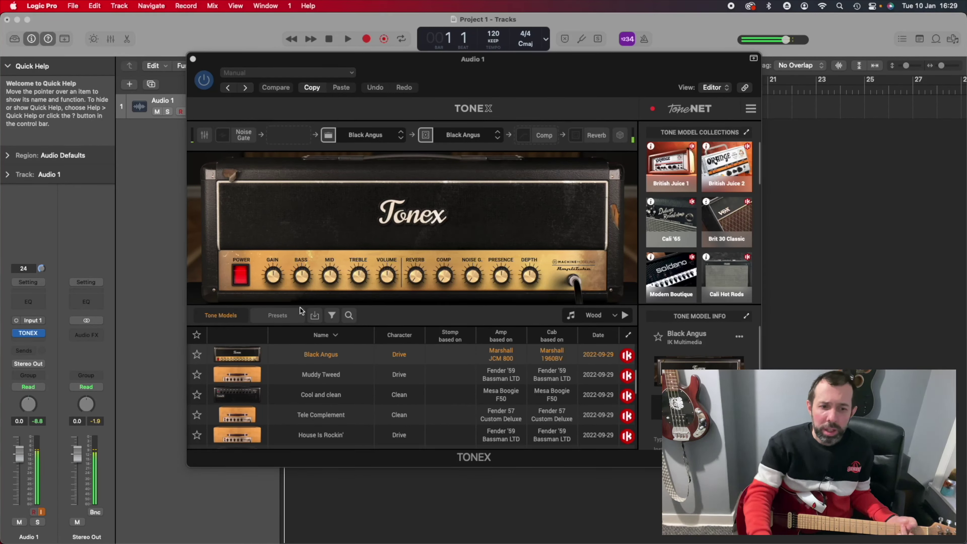
Filter to Fuzz Pedals and audition Tweak it a Bit, Tweak No More, Yellow Fur, Yellow Fuzz lord
left_click_drag(418, 58, 317, 20)
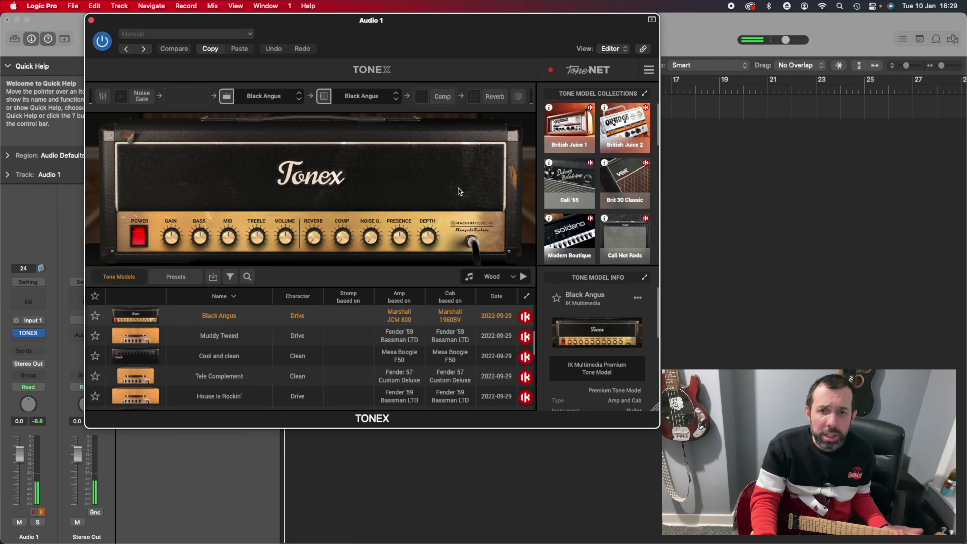
scroll(621, 199, "down", 1)
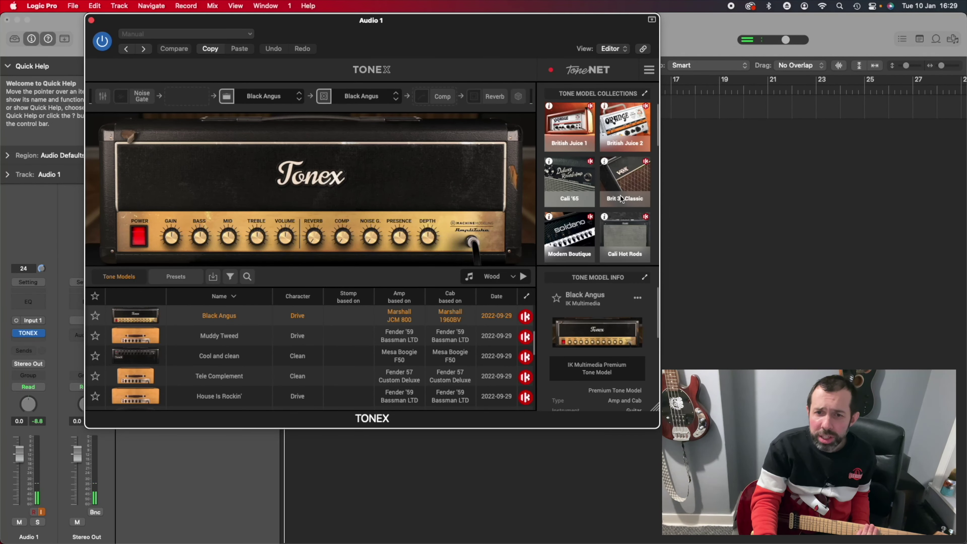
scroll(621, 199, "down", 5)
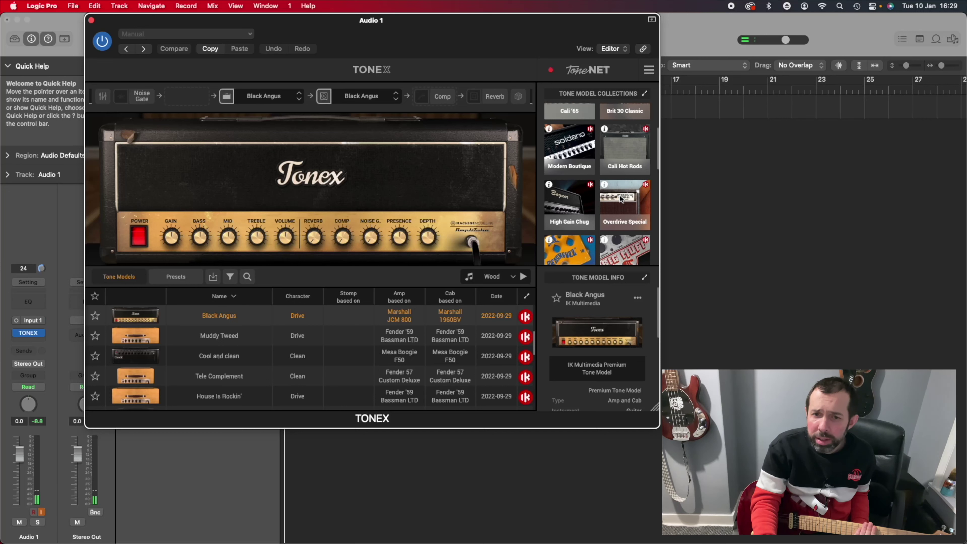
scroll(621, 199, "down", 2)
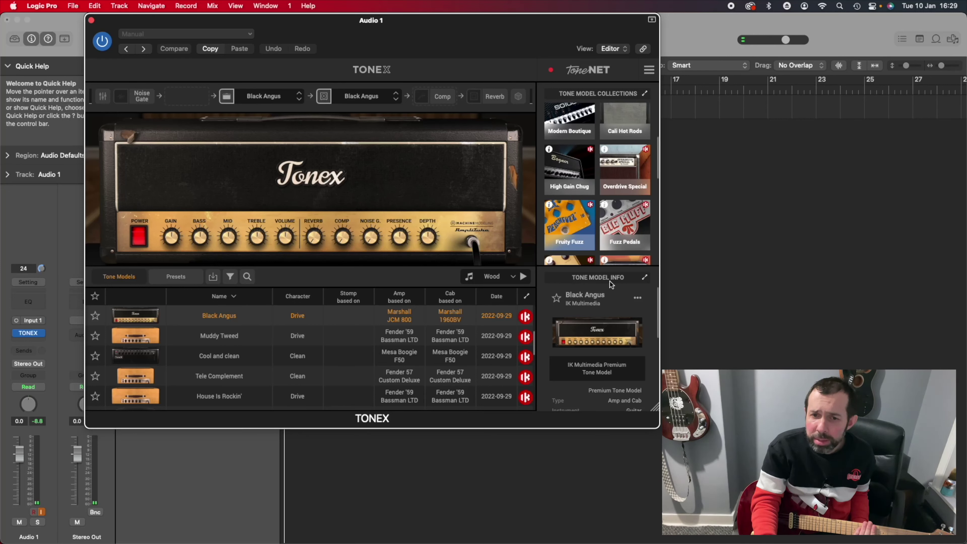
left_click(620, 225)
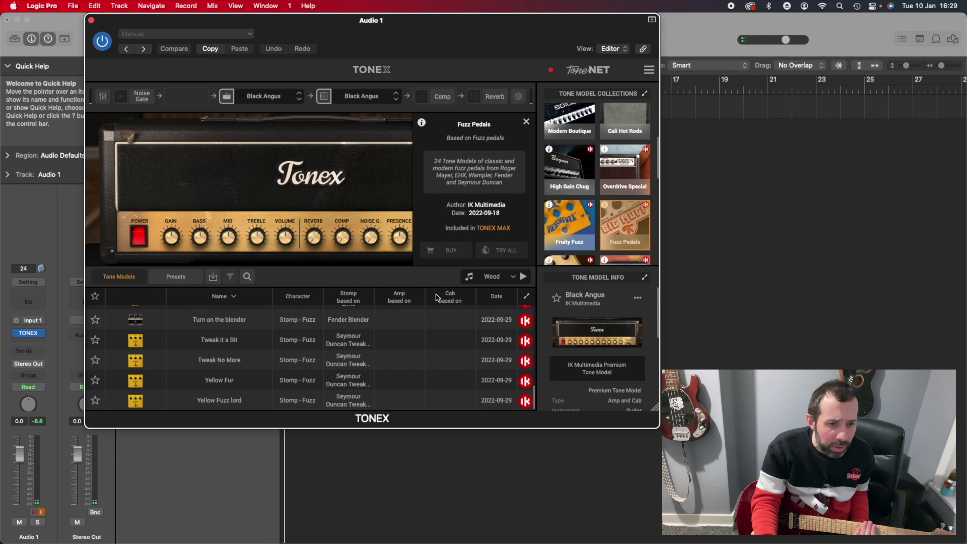
left_click(236, 341)
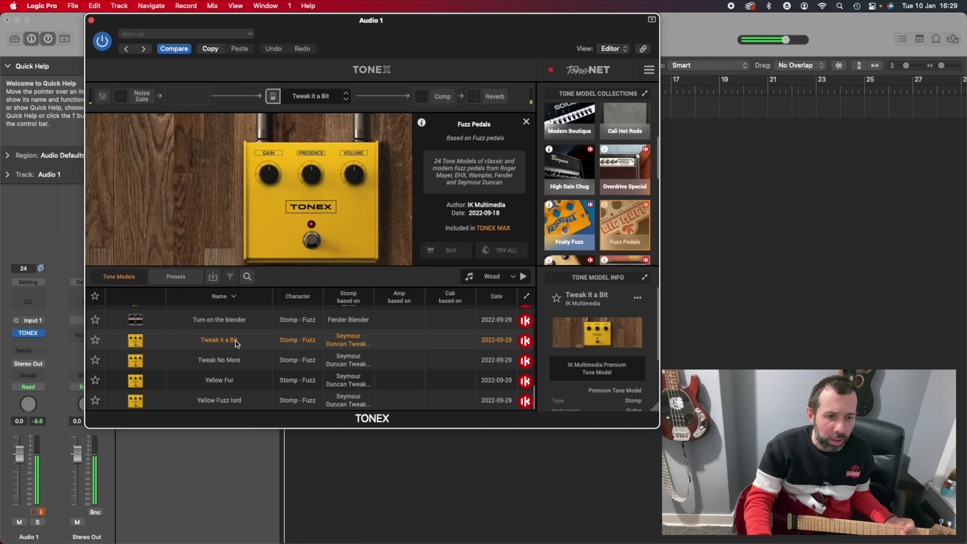
left_click(227, 359)
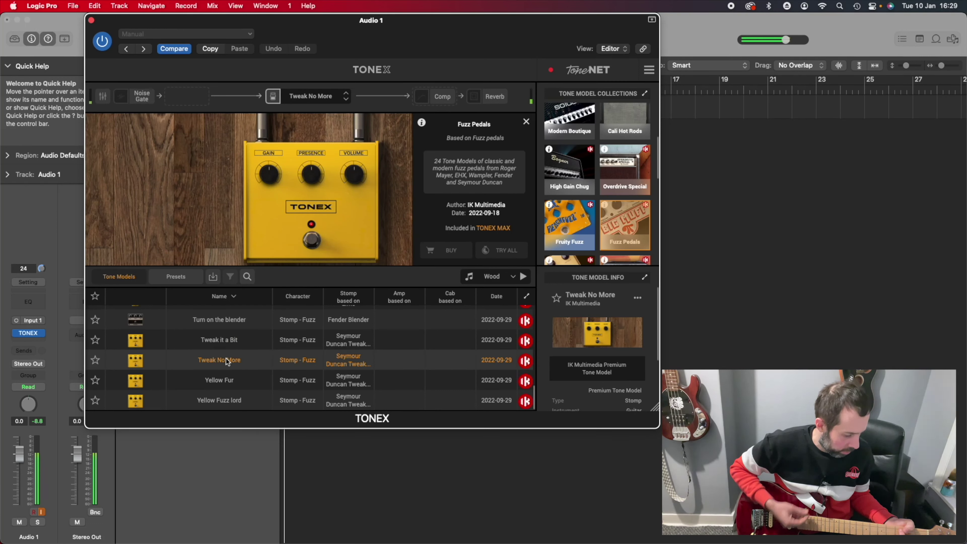
left_click(228, 386)
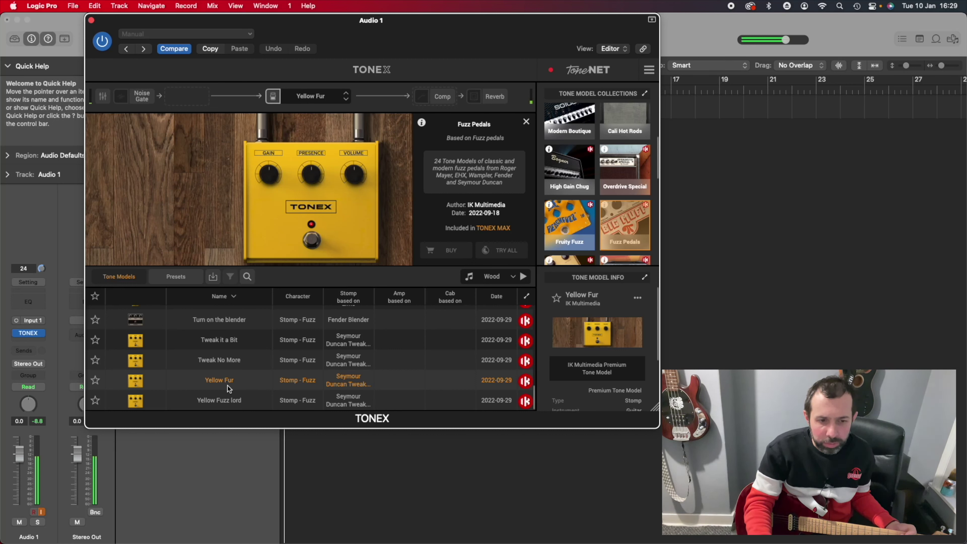
left_click(223, 396)
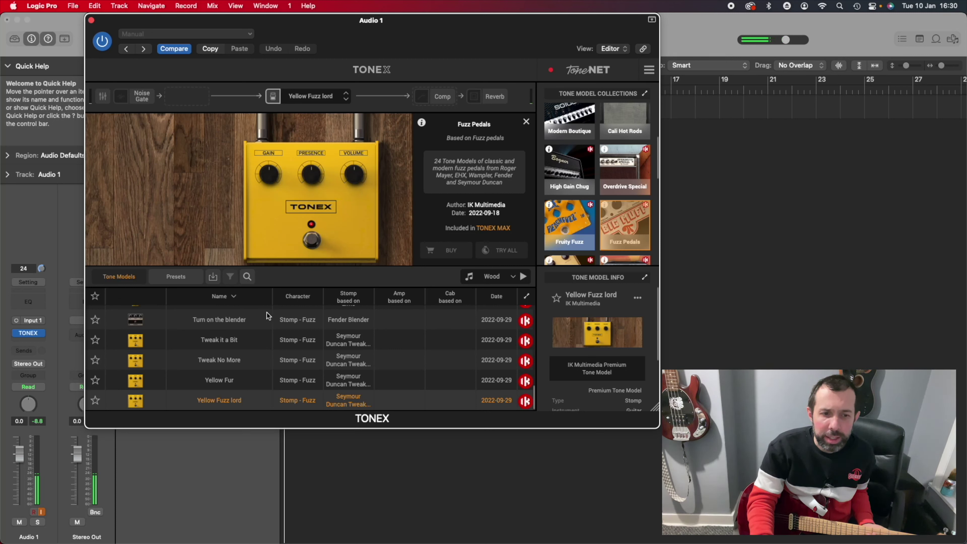
Raise the Yellow Fuzz lord pedal gain to 8.9
mouse_move(270, 182)
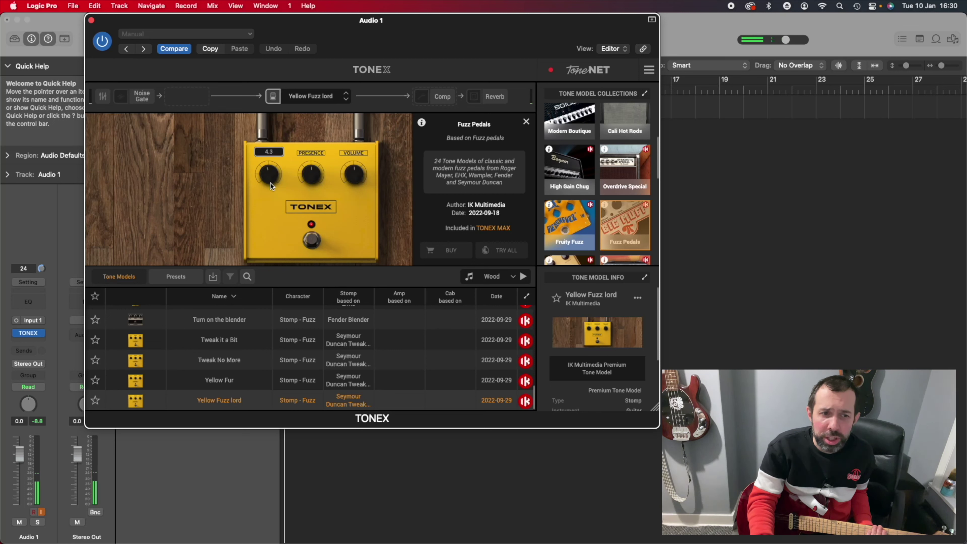
left_click_drag(270, 182, 268, 195)
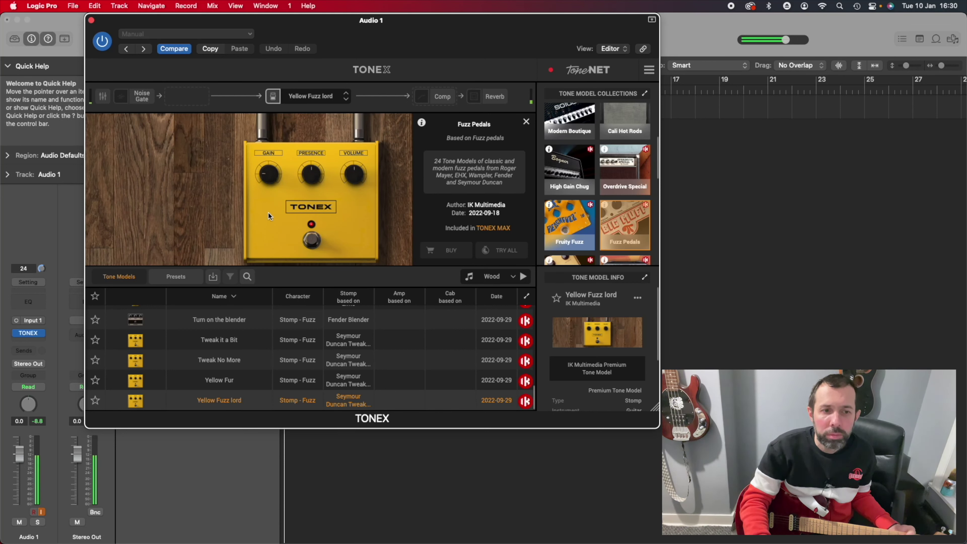
left_click_drag(275, 179, 273, 86)
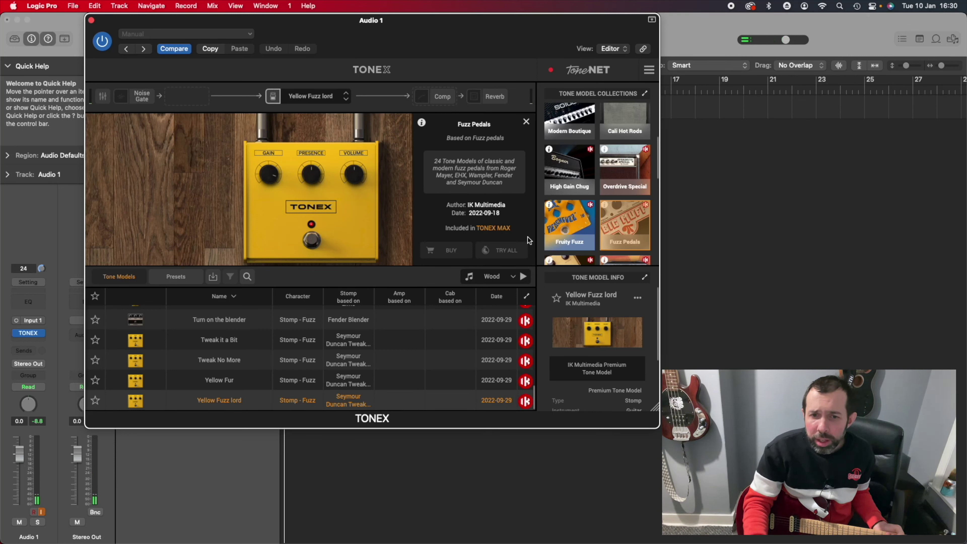
scroll(569, 220, "up", 3)
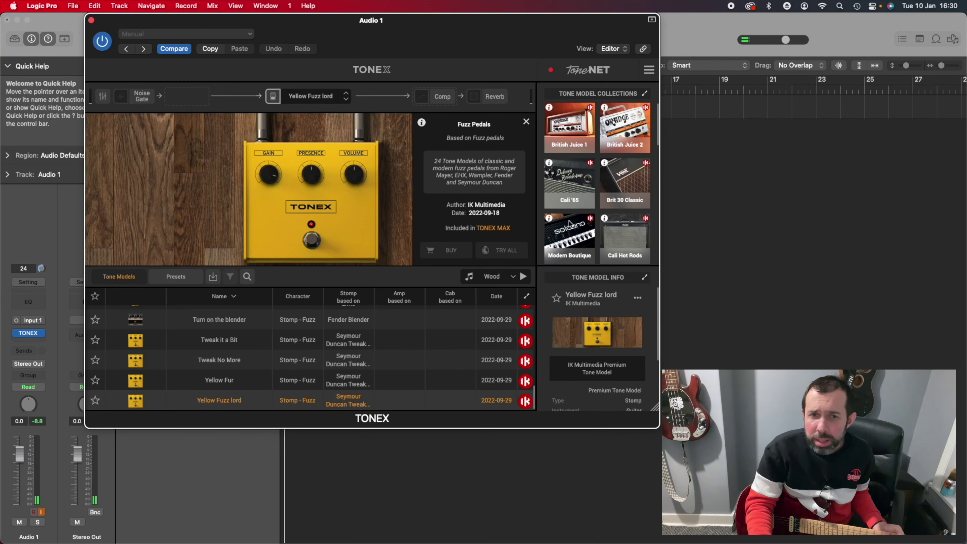
Filter the model library to the British Juice 1 collection
left_click(566, 132)
left_click(566, 133)
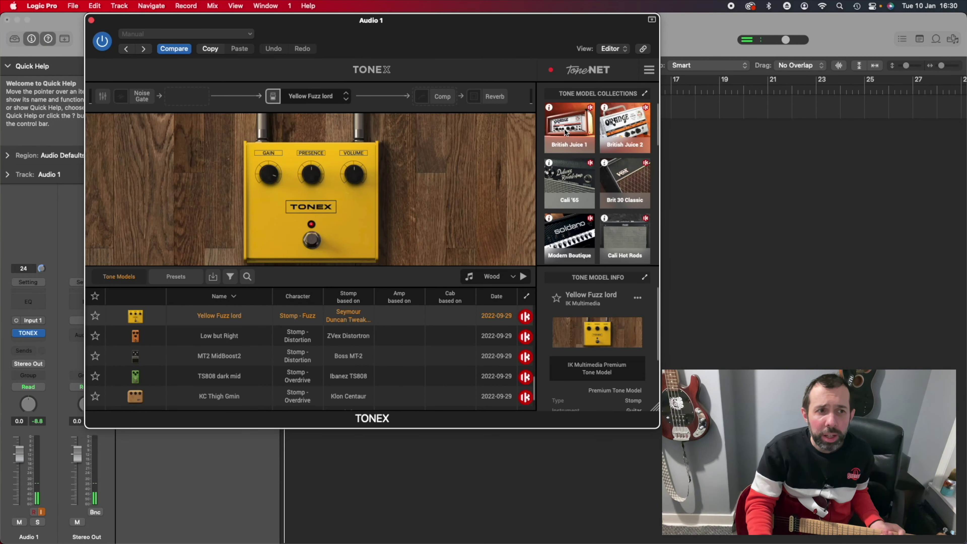
left_click(249, 34)
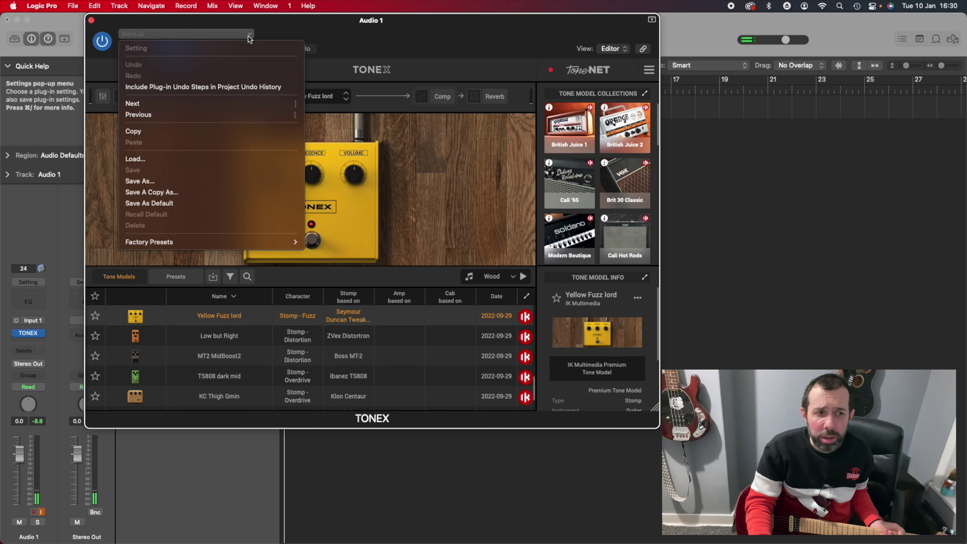
left_click(448, 206)
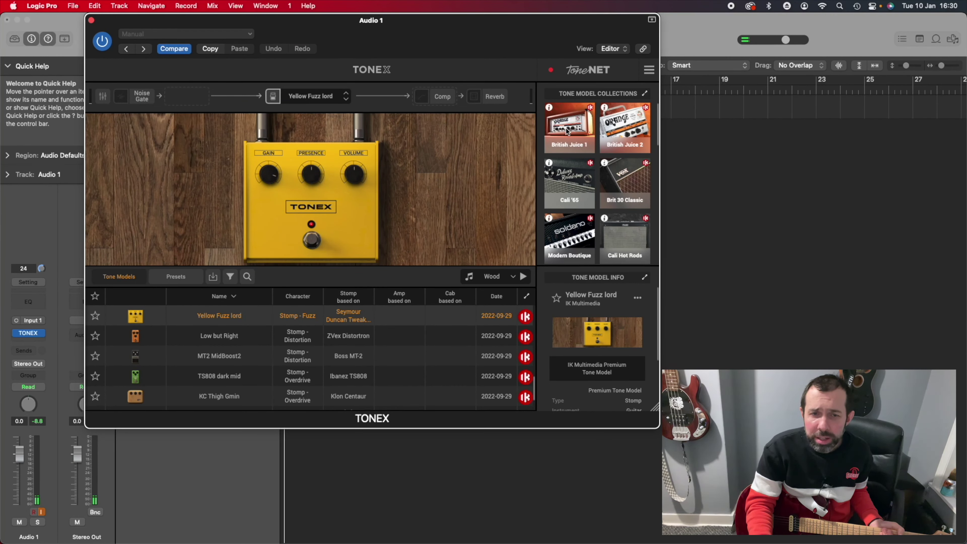
scroll(226, 342, "down", 5)
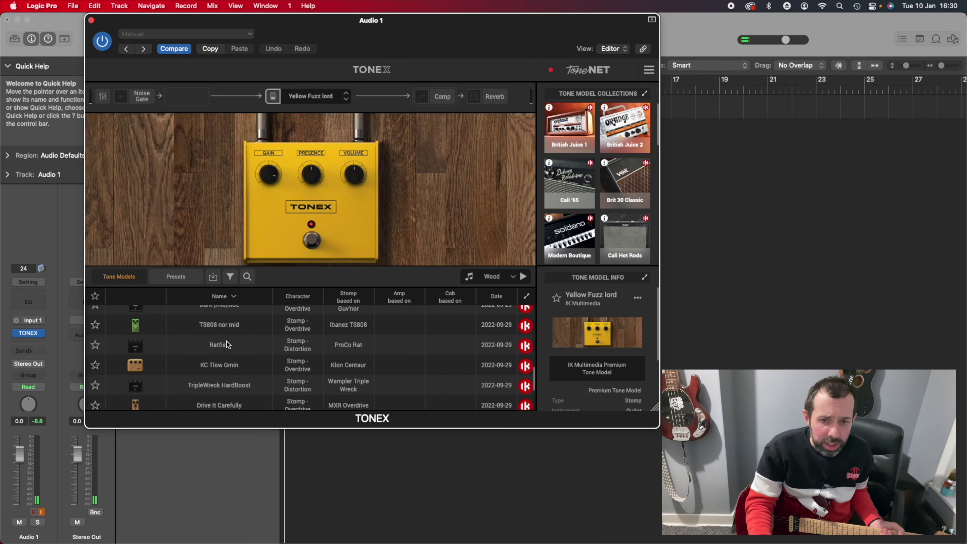
scroll(227, 342, "up", 10)
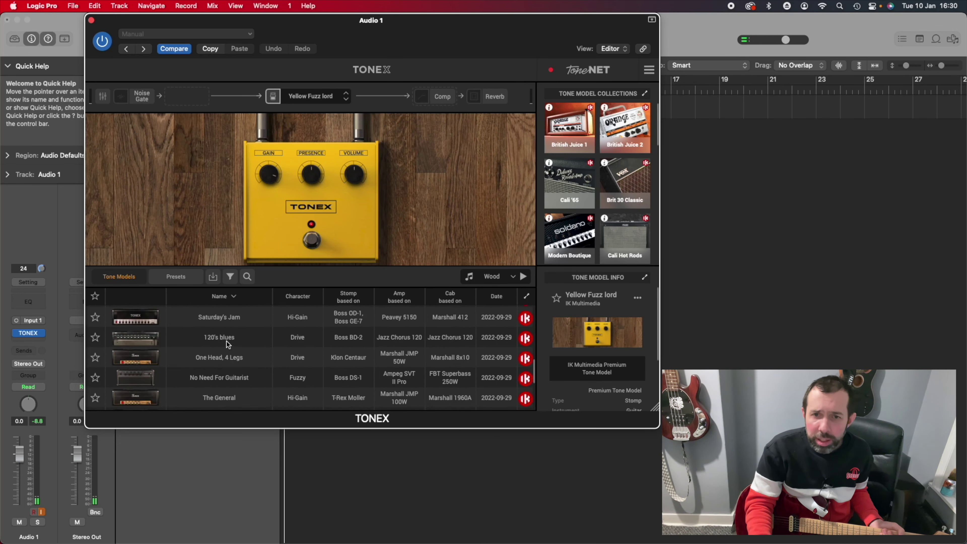
left_click(574, 131)
scroll(295, 317, "up", 10)
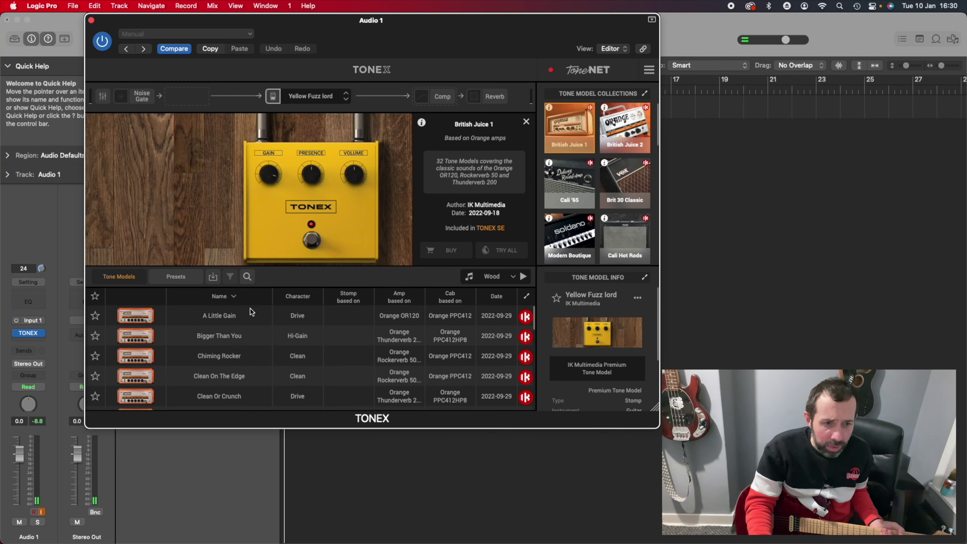
Audition A Little Gain and Bigger Than You, then load Chiming Rocker with treble at 5.8
left_click(233, 319)
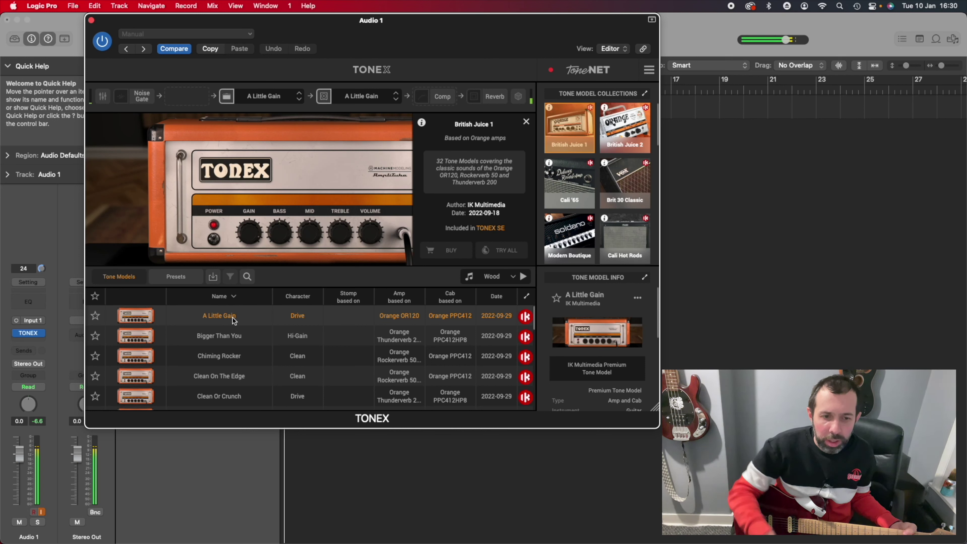
left_click(229, 334)
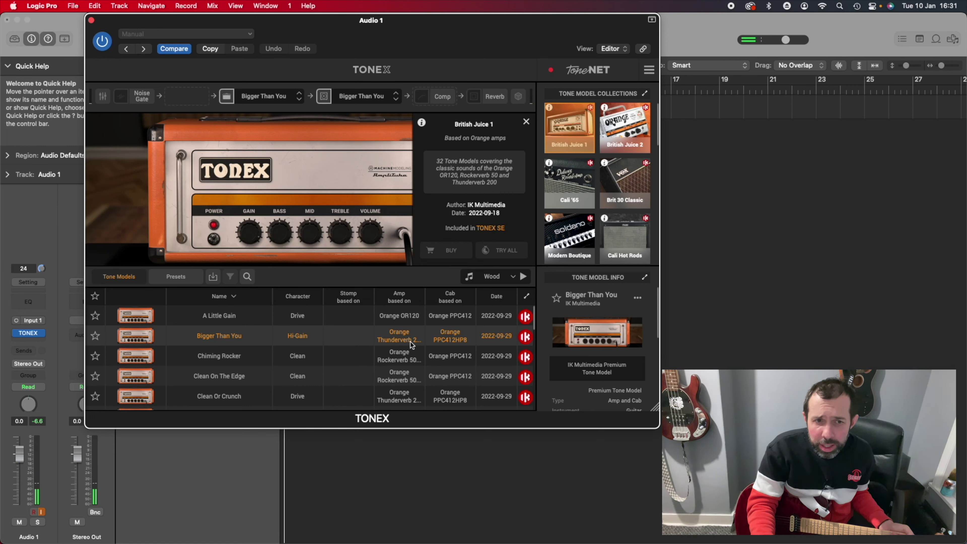
left_click(526, 121)
left_click(297, 358)
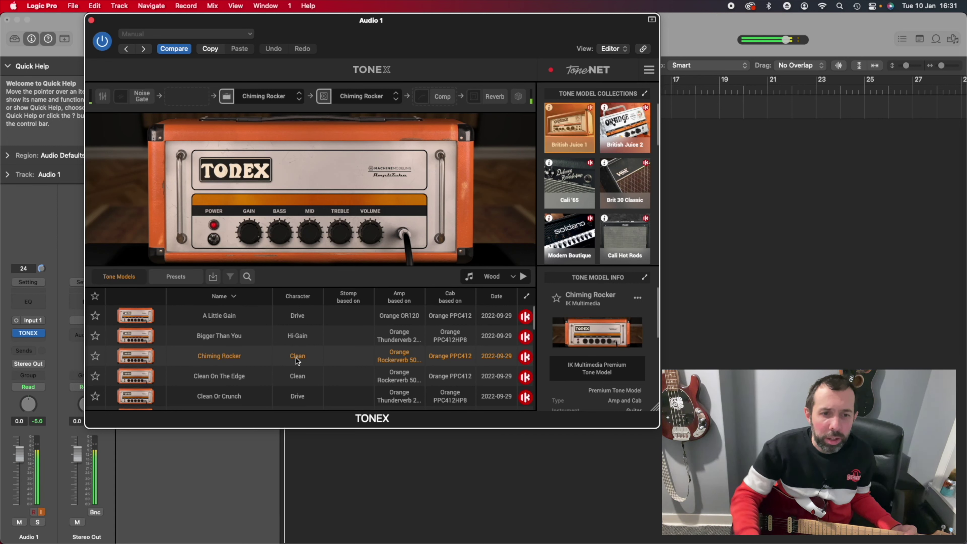
mouse_move(345, 228)
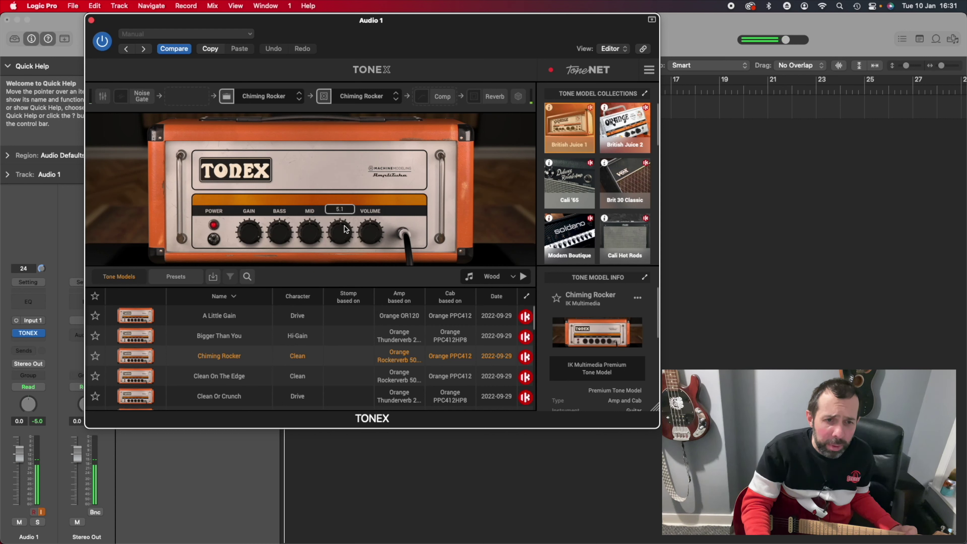
left_click_drag(345, 228, 344, 221)
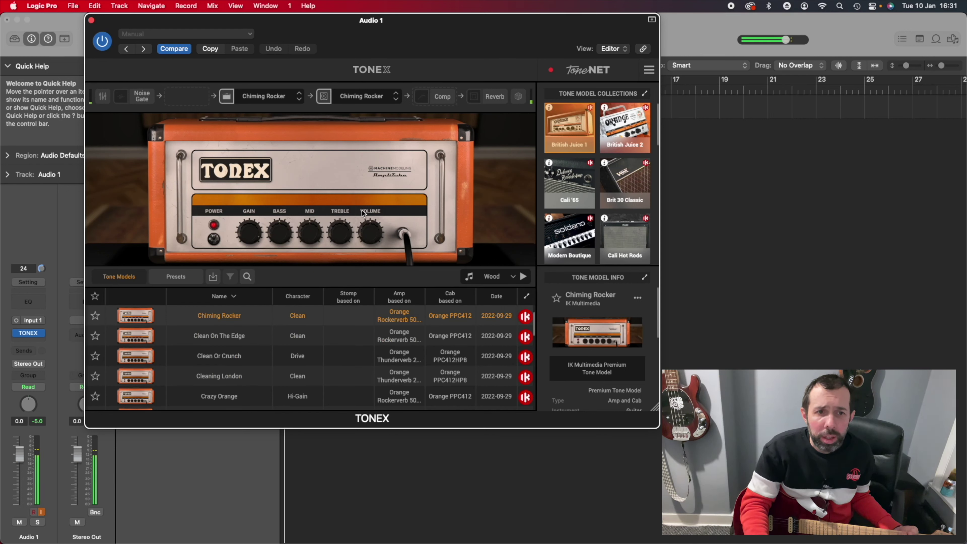
Load the 1x18 Detroit overdrive cab and the Chewing hum amp model
left_click(267, 98)
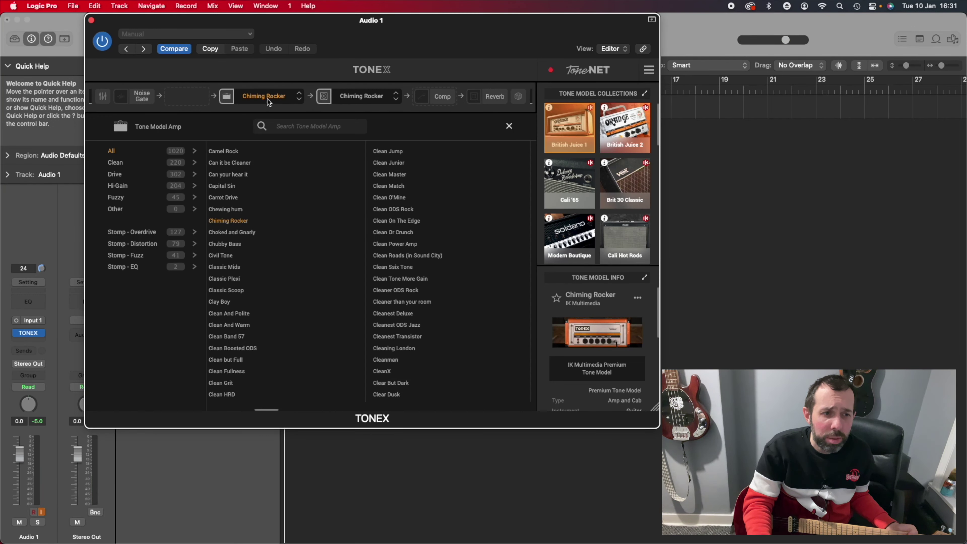
left_click(308, 97)
left_click(381, 100)
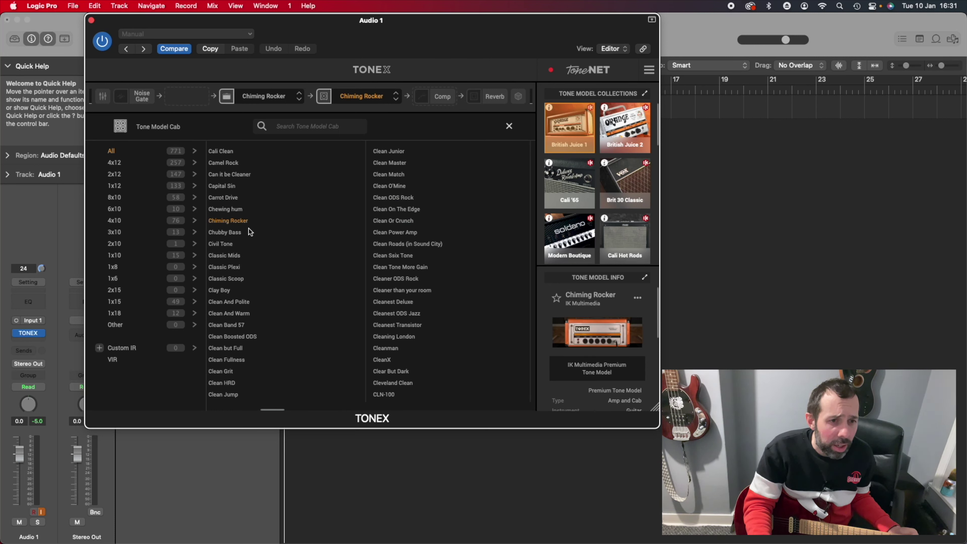
left_click(117, 313)
left_click(251, 187)
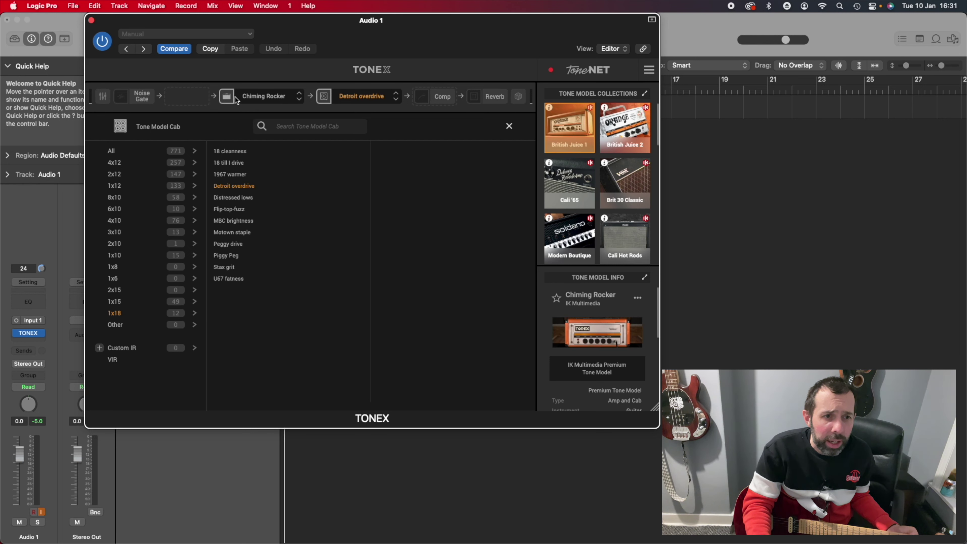
left_click(264, 100)
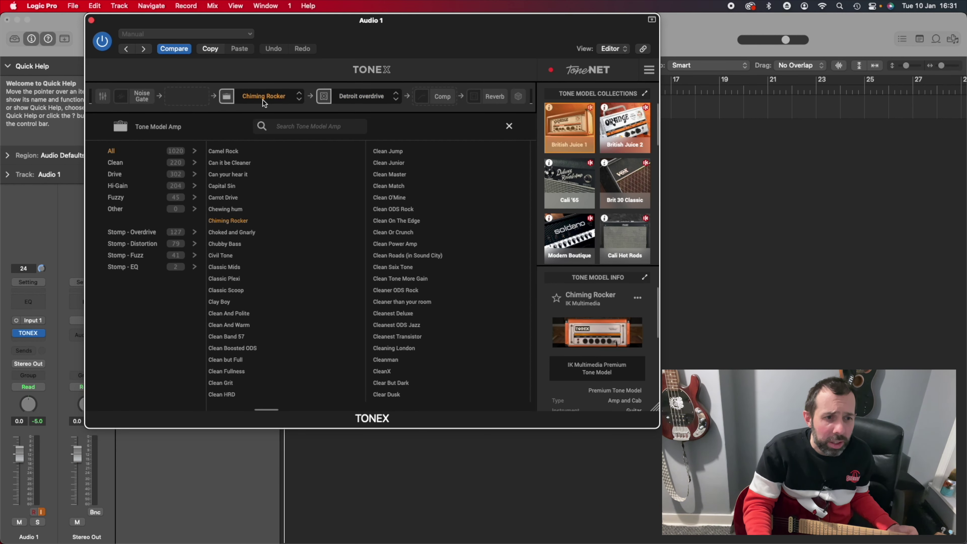
left_click(233, 210)
left_click(508, 126)
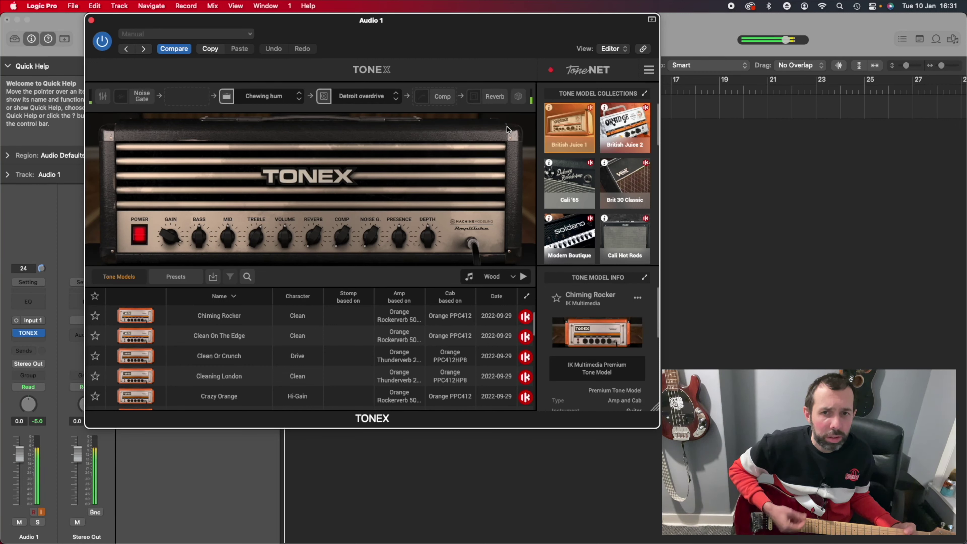
Set the reverb type to Spring 1 and raise its mix up from zero
left_click(441, 96)
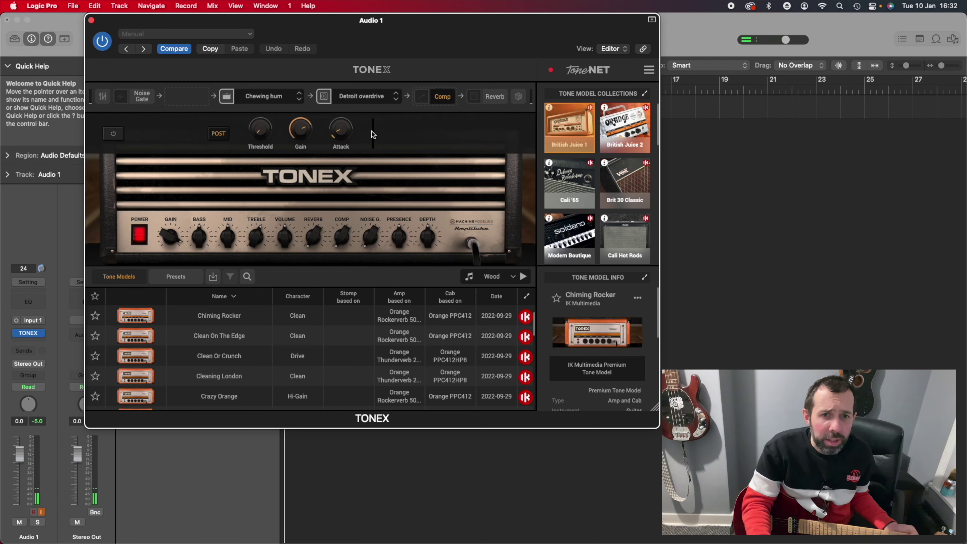
left_click(493, 97)
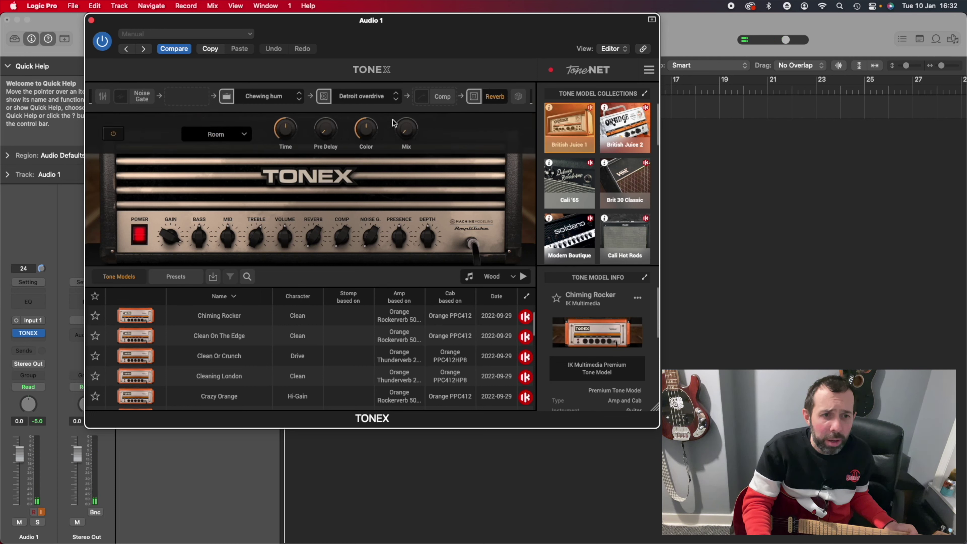
left_click(232, 138)
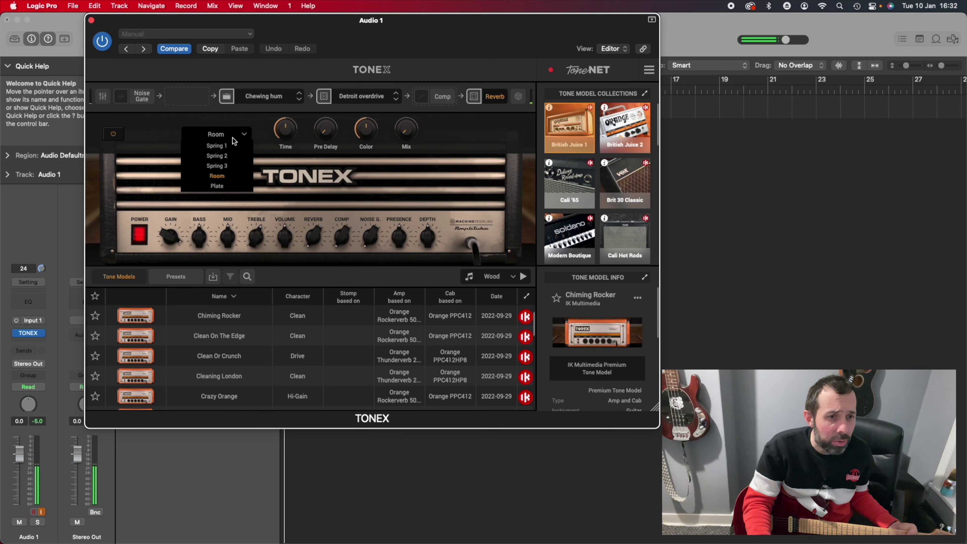
left_click(223, 168)
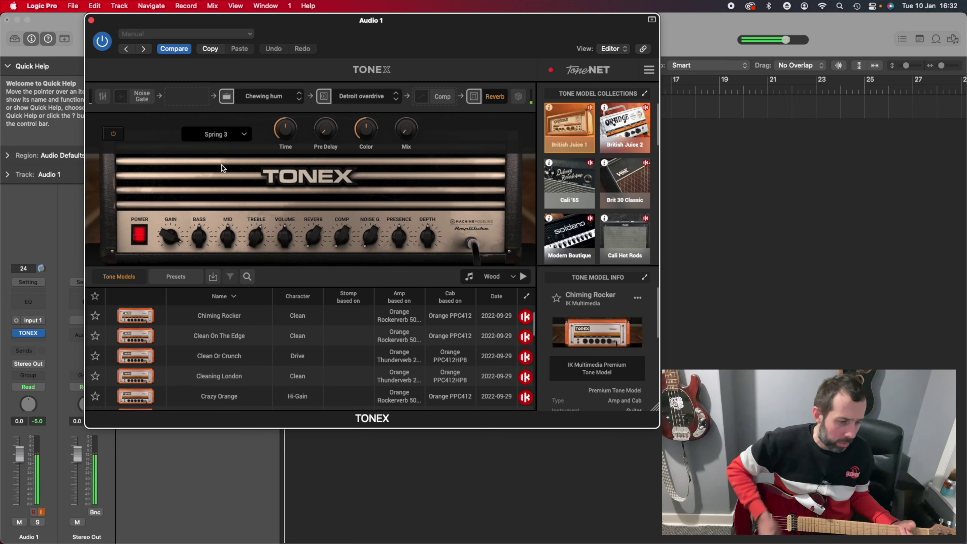
left_click(223, 134)
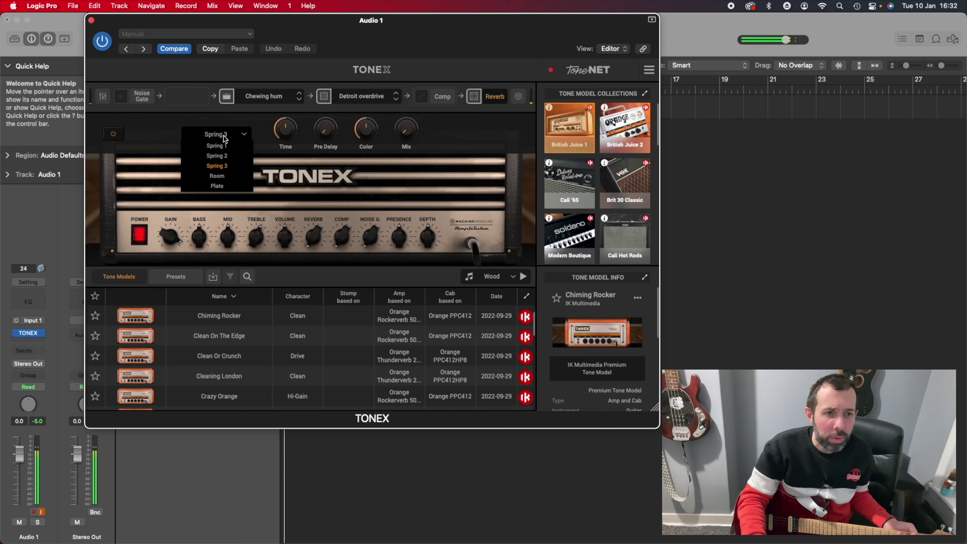
left_click(222, 143)
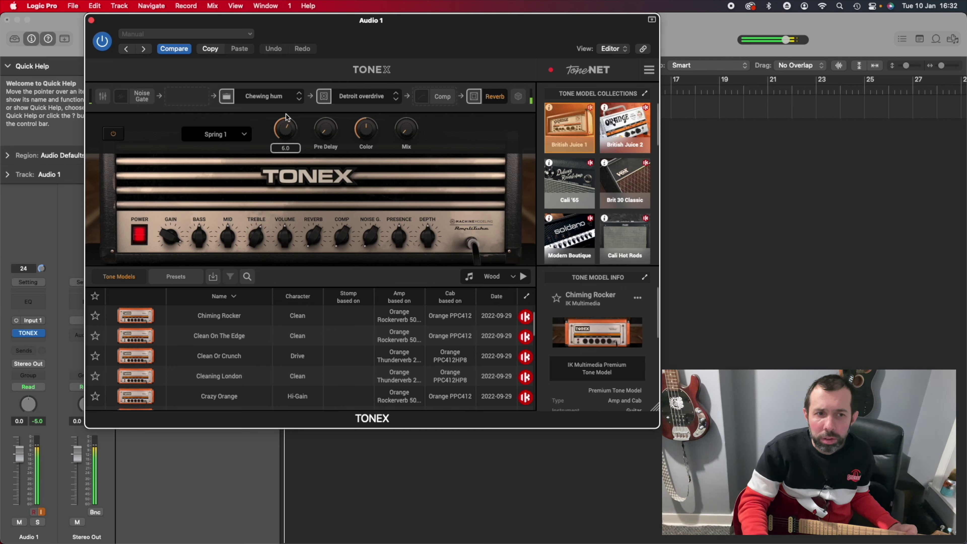
left_click_drag(408, 148, 409, 107)
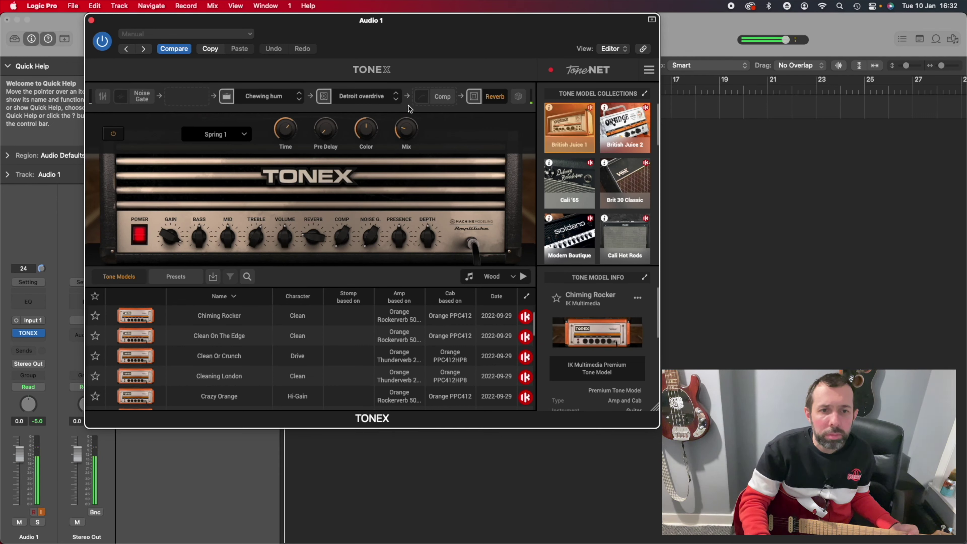
mouse_move(407, 122)
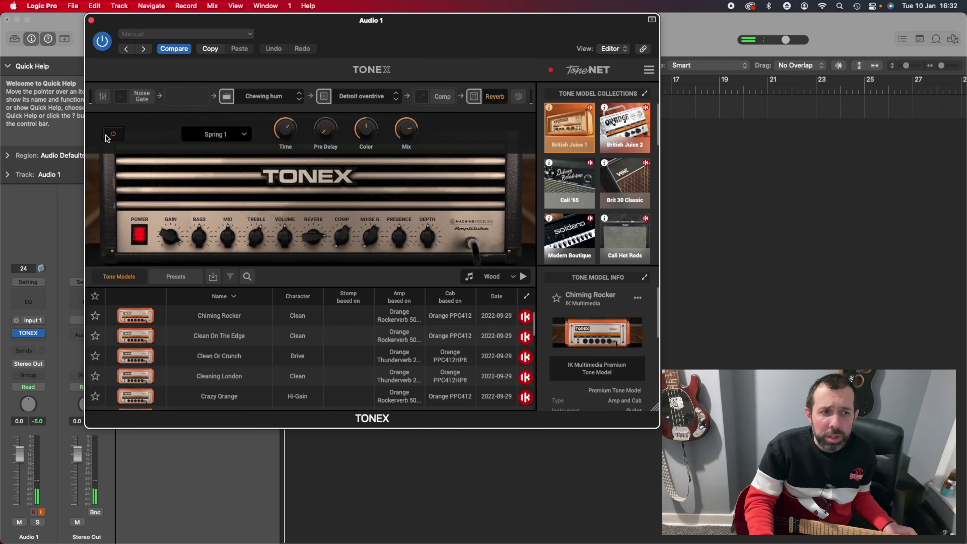
Inspect the cab microphone, noise gate and EQ settings panels
left_click(518, 97)
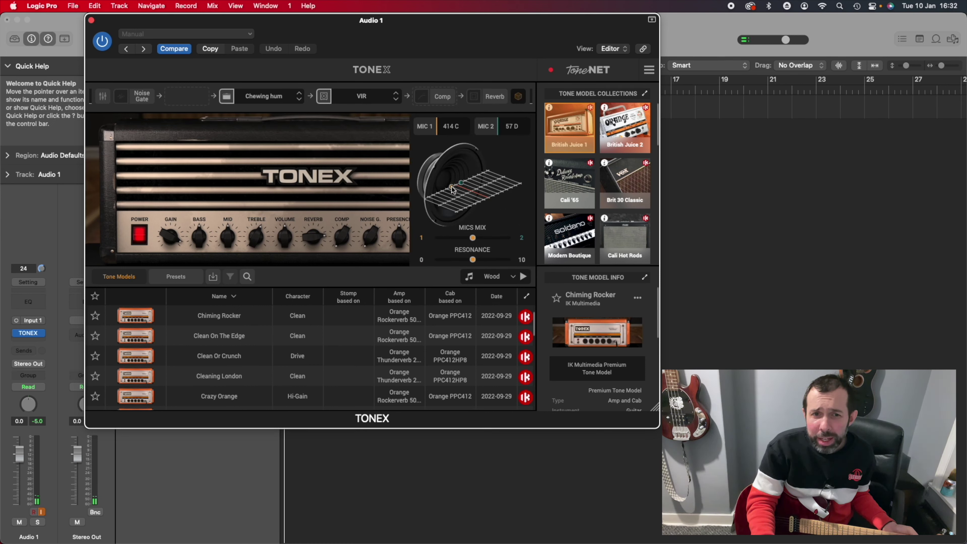
left_click(518, 99)
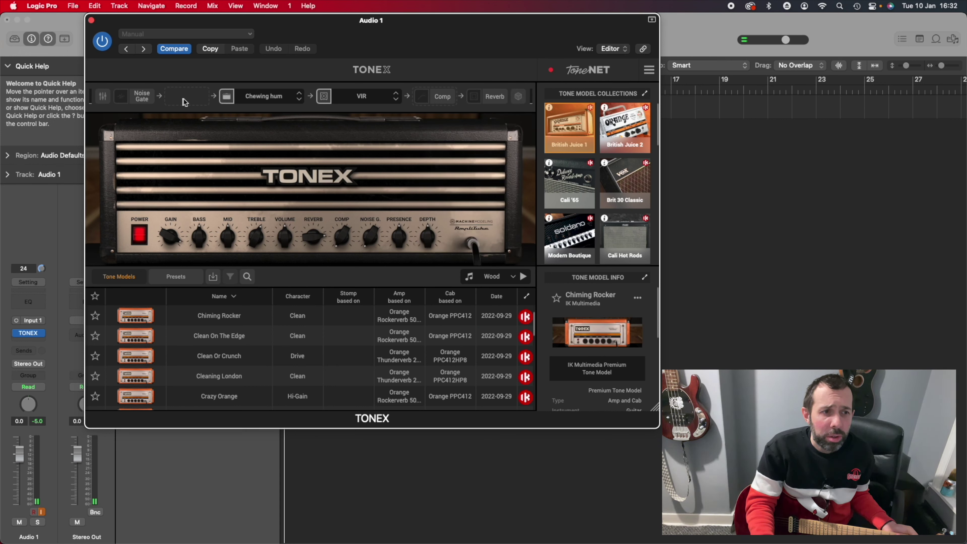
left_click(148, 101)
left_click(145, 102)
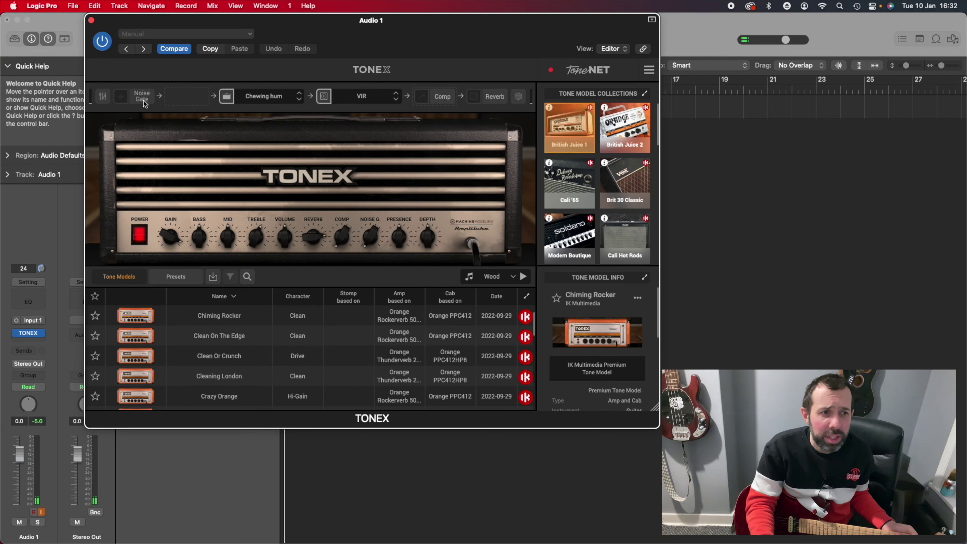
left_click(102, 97)
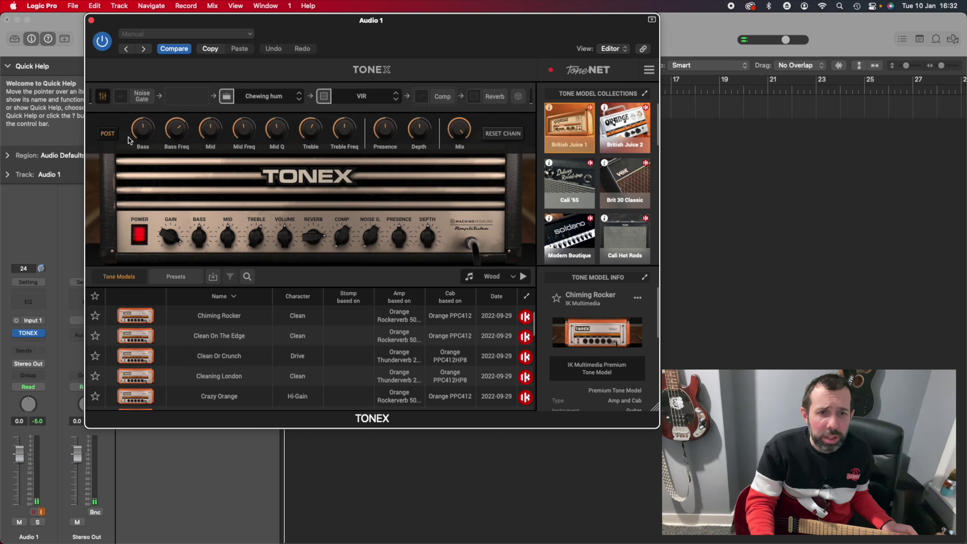
left_click(107, 99)
Close the Brit 30 Classic info and show the GK Bass collection's models
scroll(588, 222, "down", 1)
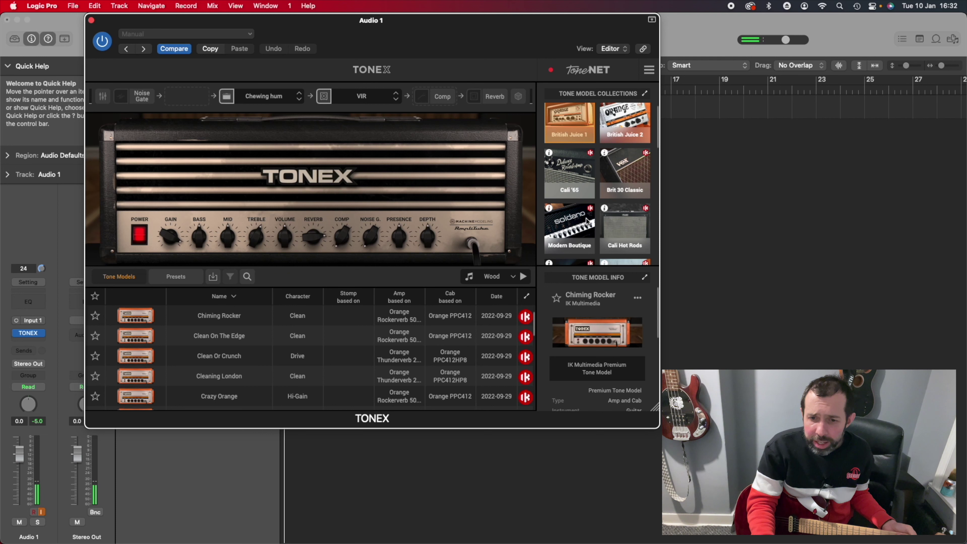
scroll(587, 222, "down", 2)
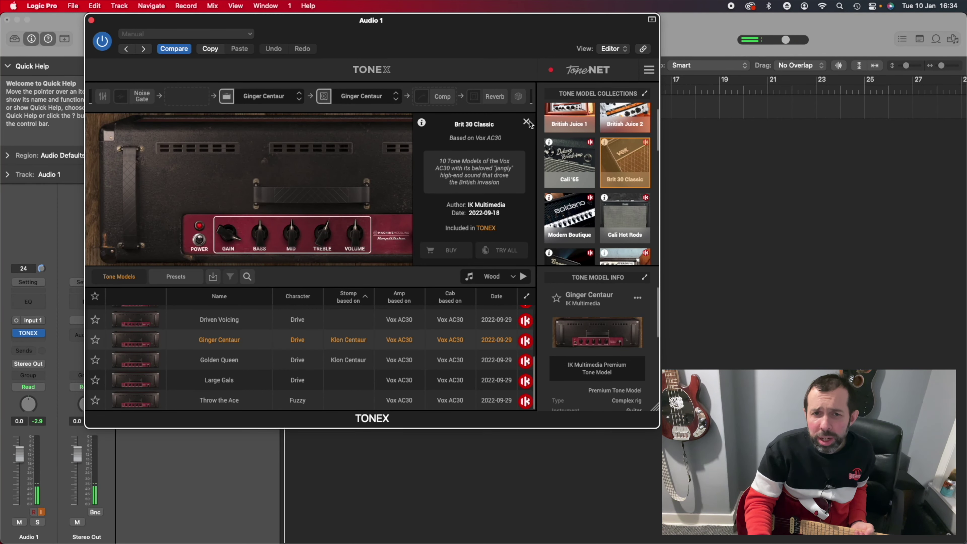
left_click(527, 122)
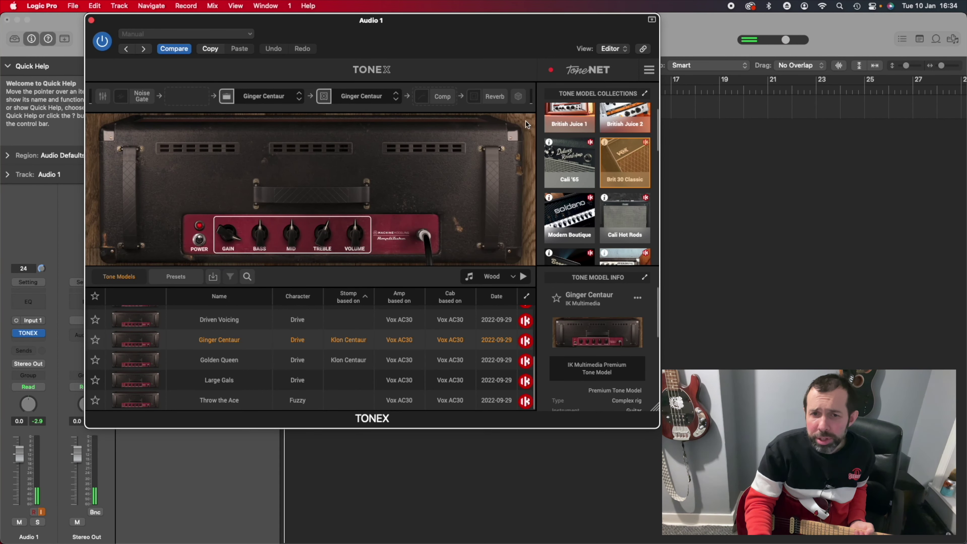
scroll(595, 159, "down", 5)
scroll(595, 159, "down", 4)
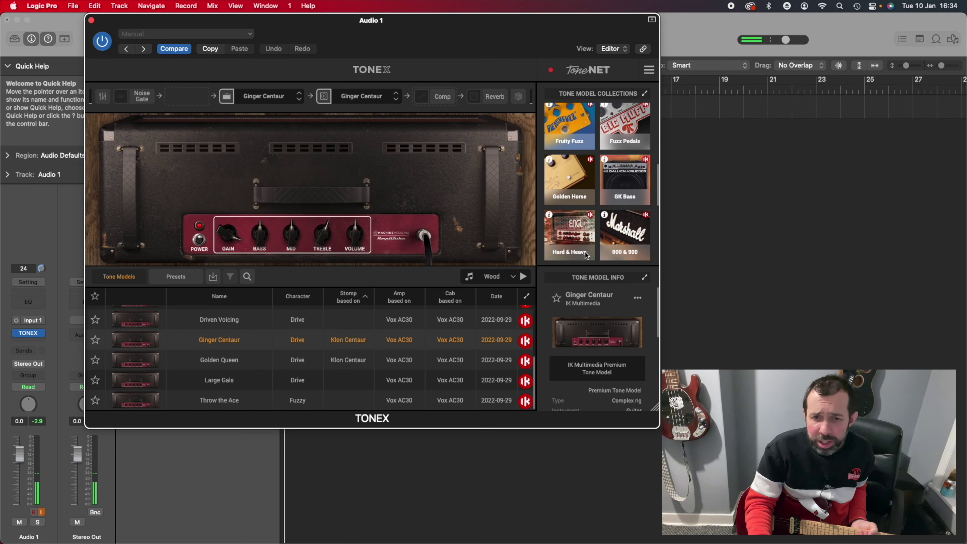
scroll(631, 160, "down", 1)
left_click(632, 140)
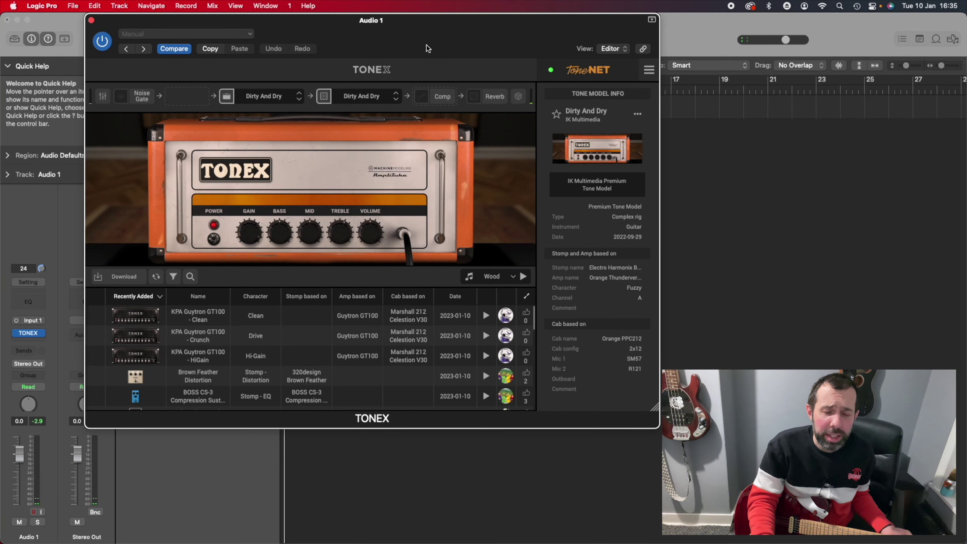
Reposition the plugin window and keep Wood as the audition sound
left_click_drag(429, 24, 445, 32)
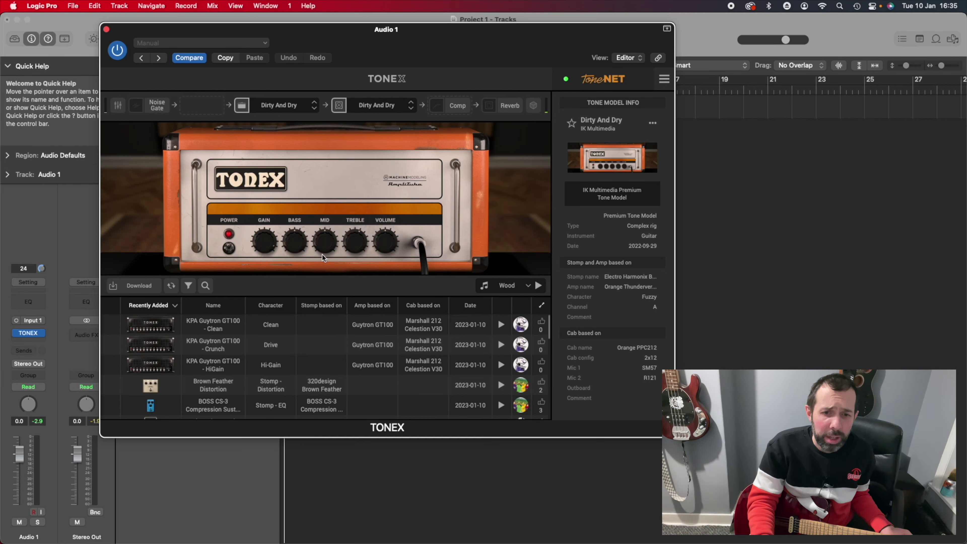
left_click(516, 286)
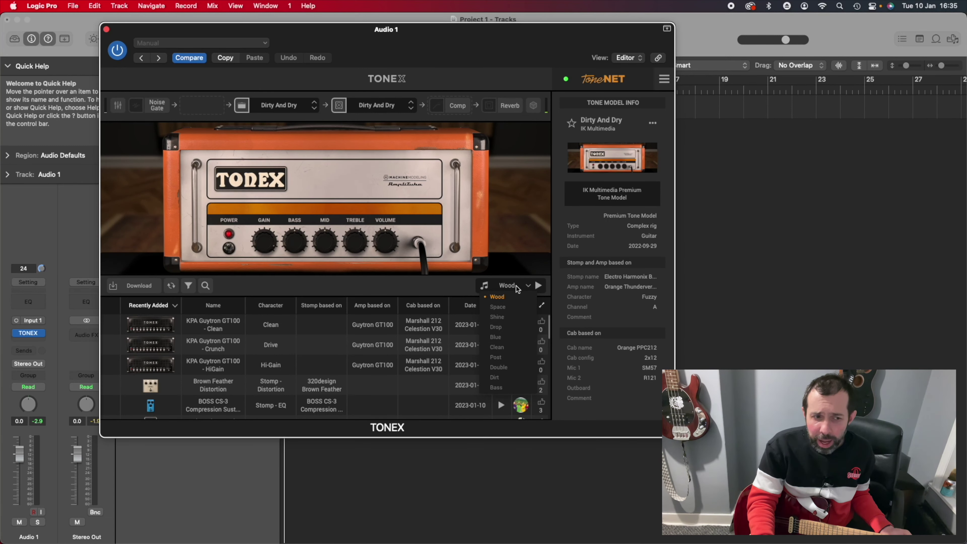
left_click(437, 284)
Turn on input monitoring for Audio 1 and return the model list to the top
scroll(340, 365, "down", 3)
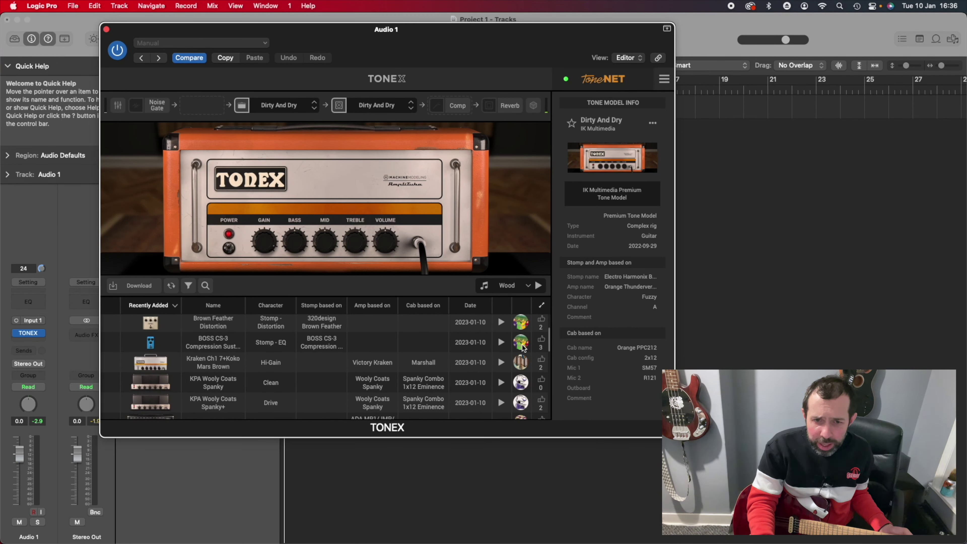
scroll(495, 379, "down", 2)
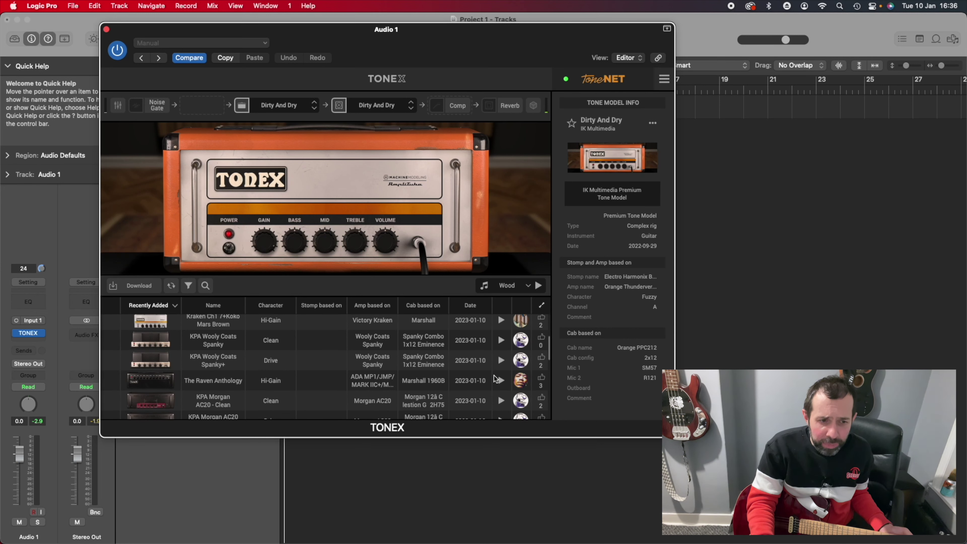
left_click(41, 512)
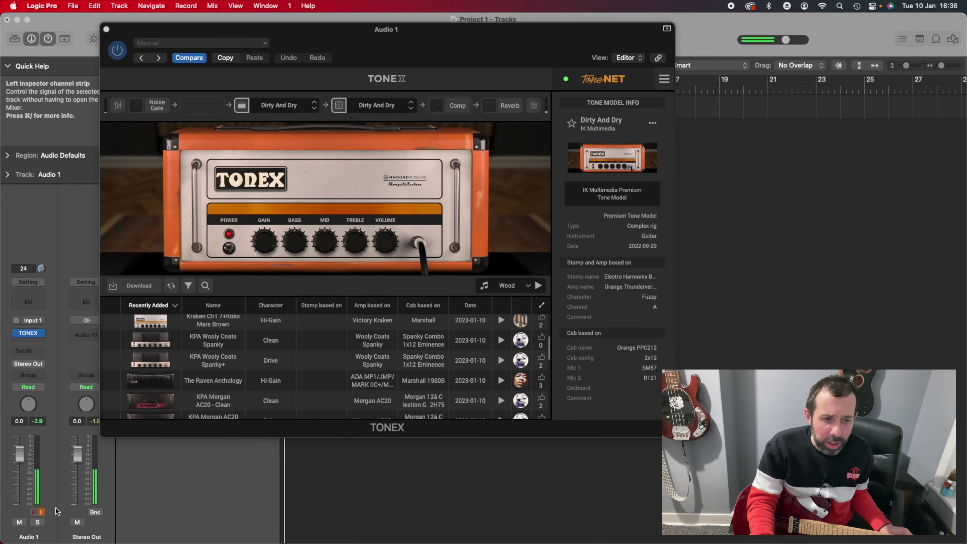
scroll(262, 329, "up", 3)
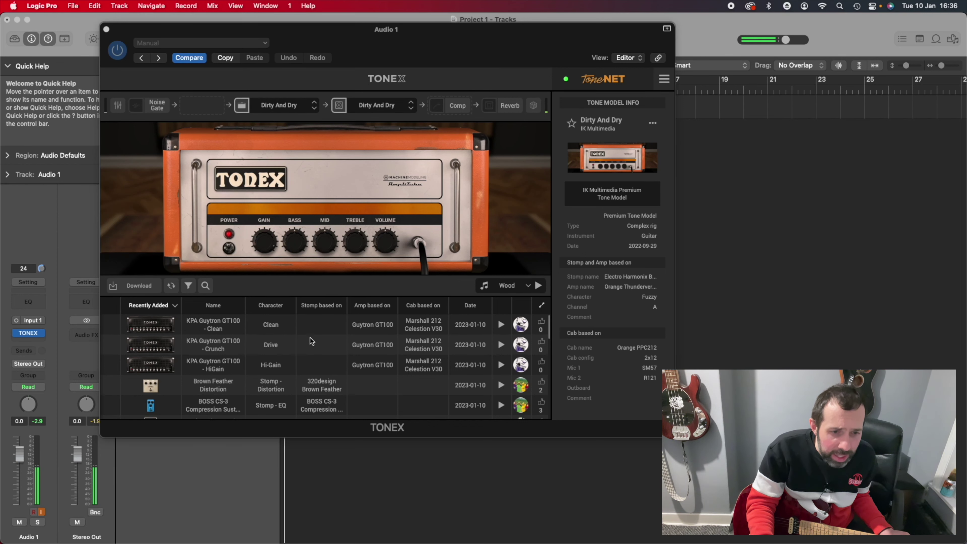
Load KPA Guytron GT100 - Clean from ToneNET and raise its volume to 6.3
left_click(321, 324)
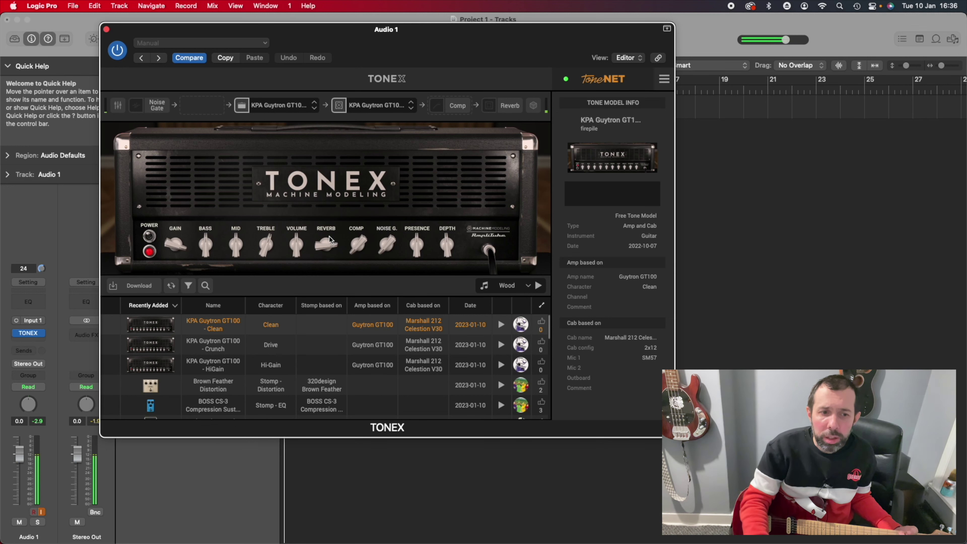
left_click_drag(296, 241, 299, 227)
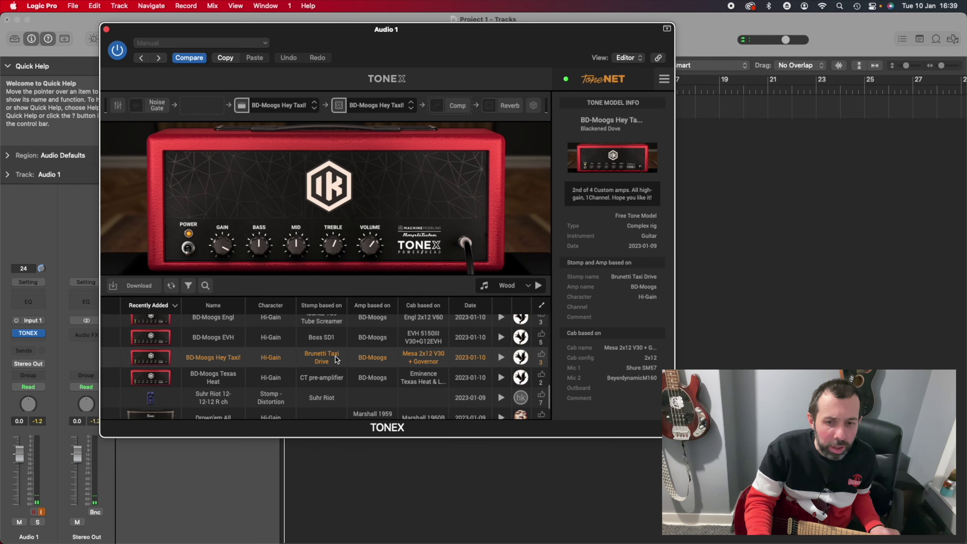
Download BD-Moogs Hey Taxi! to the library and view the model list's search filters
left_click(138, 286)
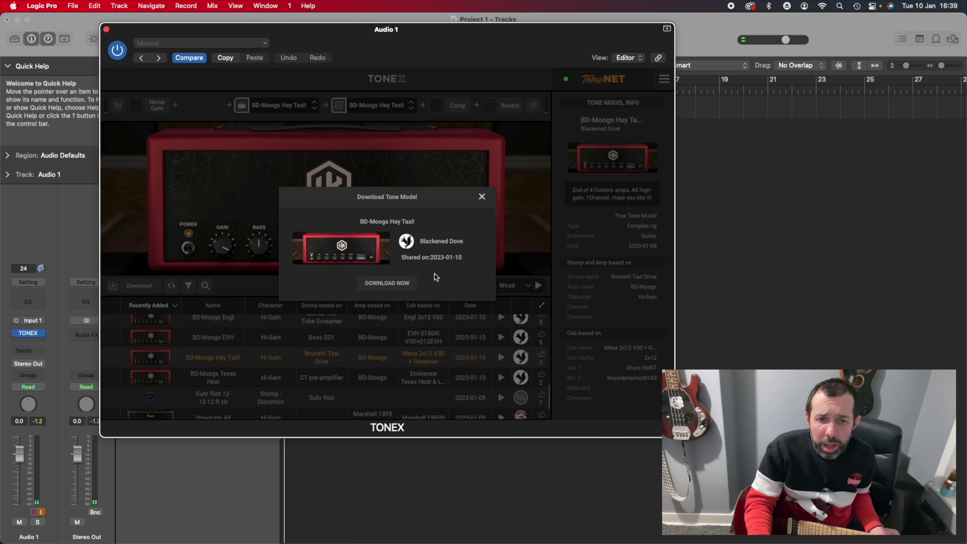
left_click(394, 284)
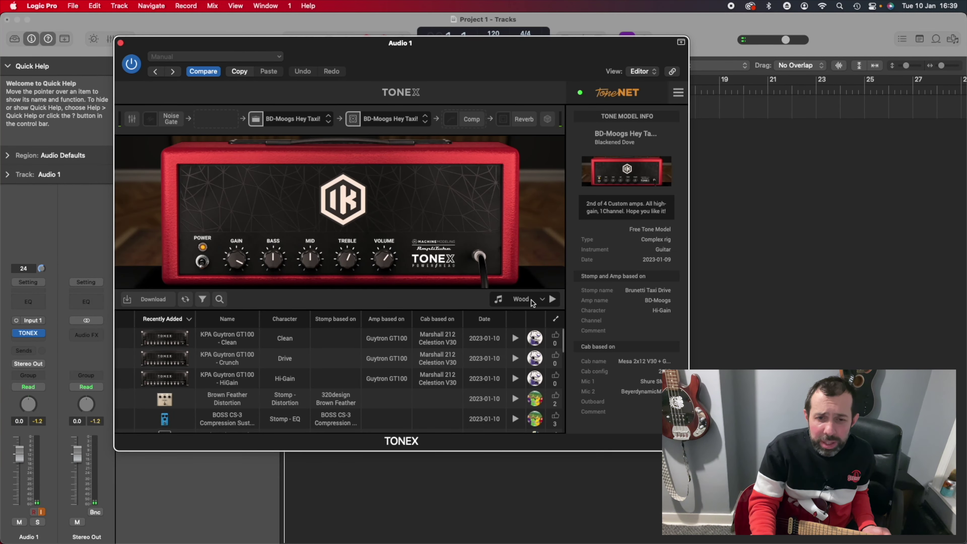
left_click(205, 302)
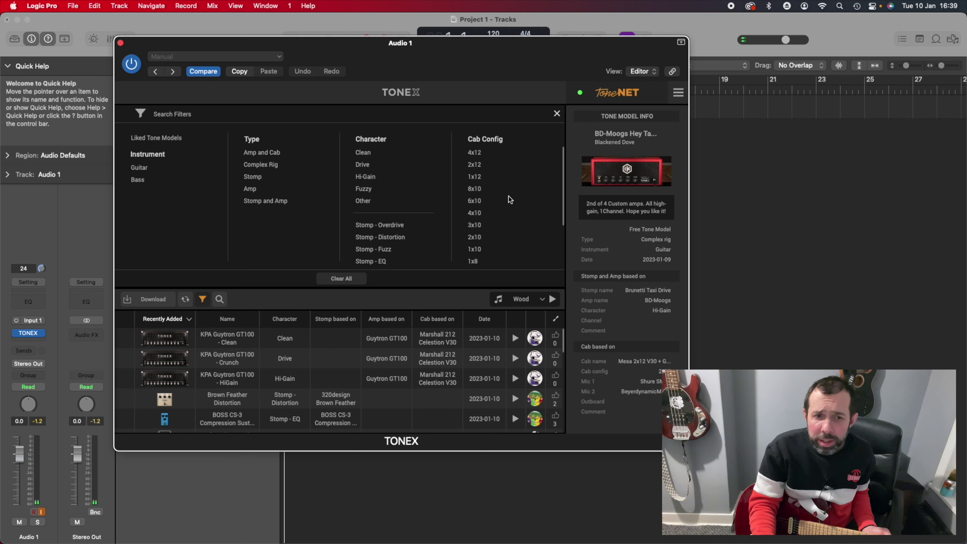
scroll(503, 194, "down", 2)
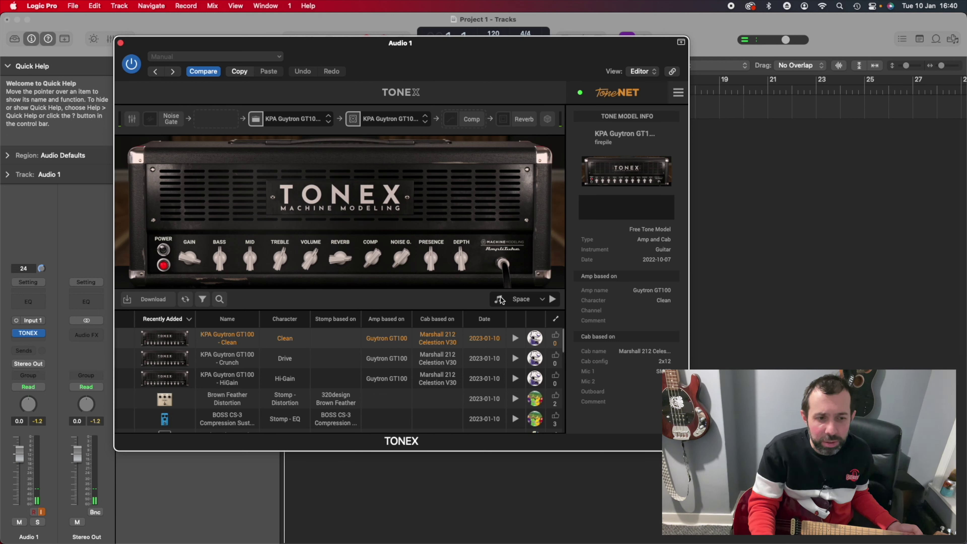
Close the search filters and play the Space preview clip through KPA Guytron GT100 - Clean
left_click(202, 299)
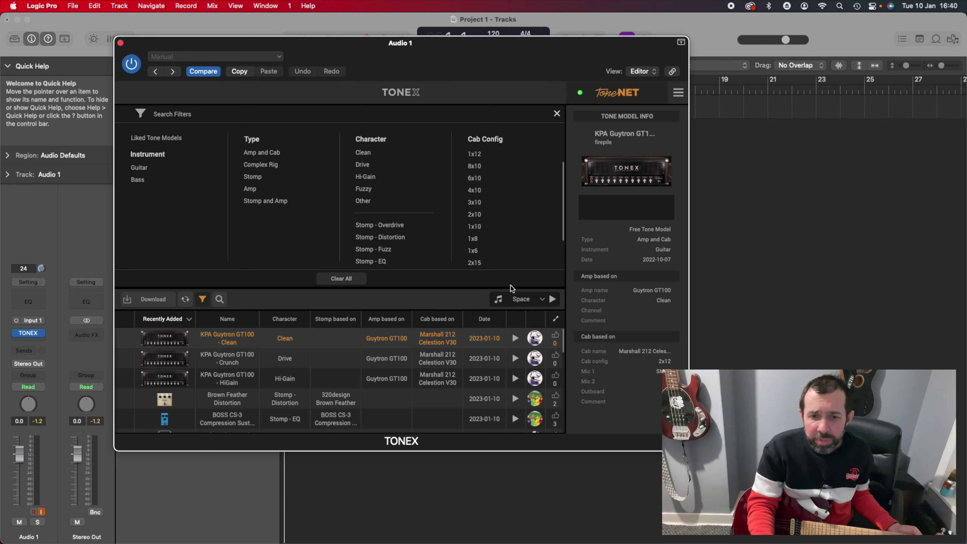
left_click(556, 114)
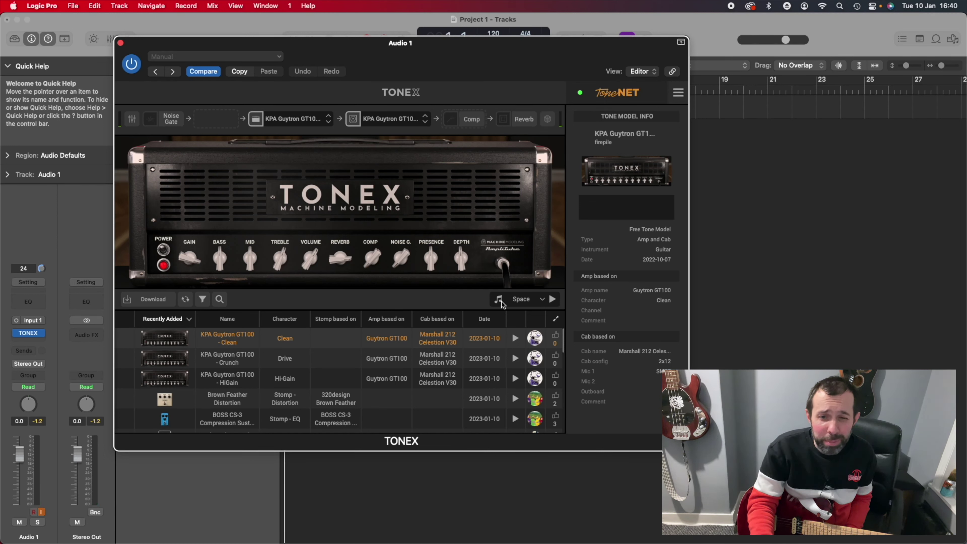
left_click(552, 300)
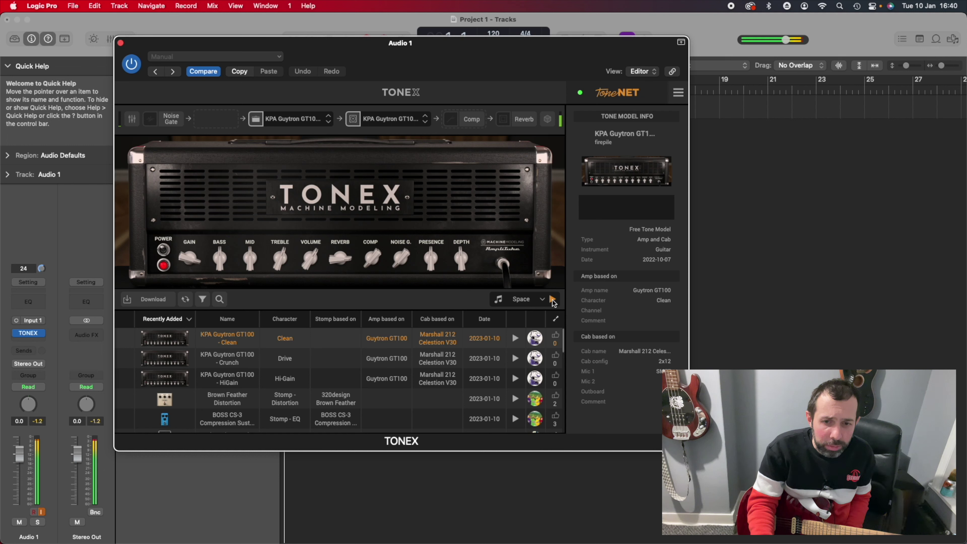
Switch the preview clip to Double and audition KPA Guytron GT100 Crunch and HiGain
left_click(536, 300)
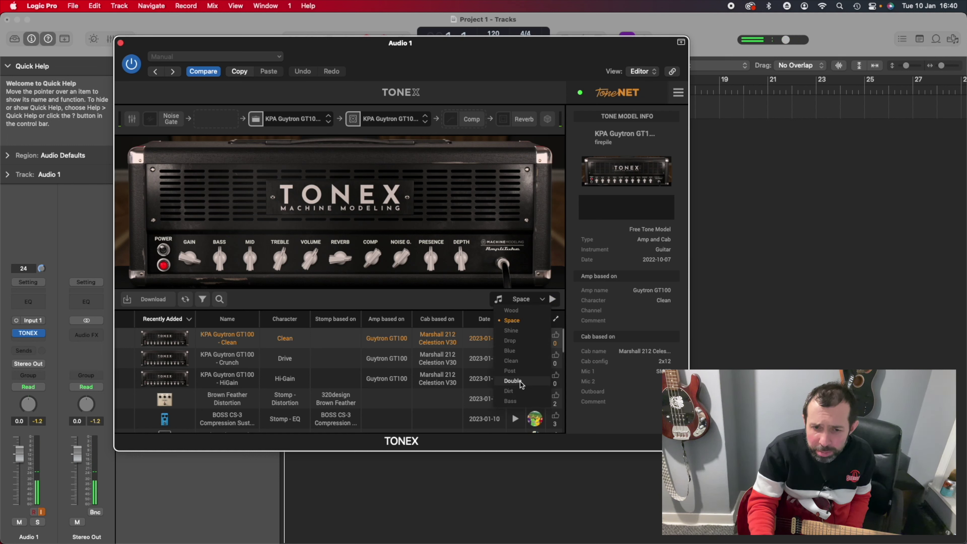
left_click(512, 381)
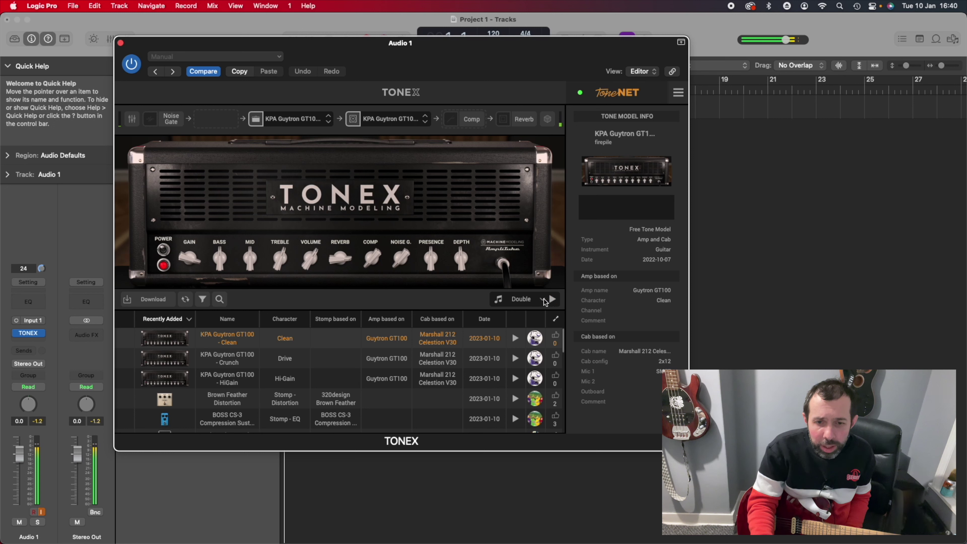
scroll(542, 299, "down", 1)
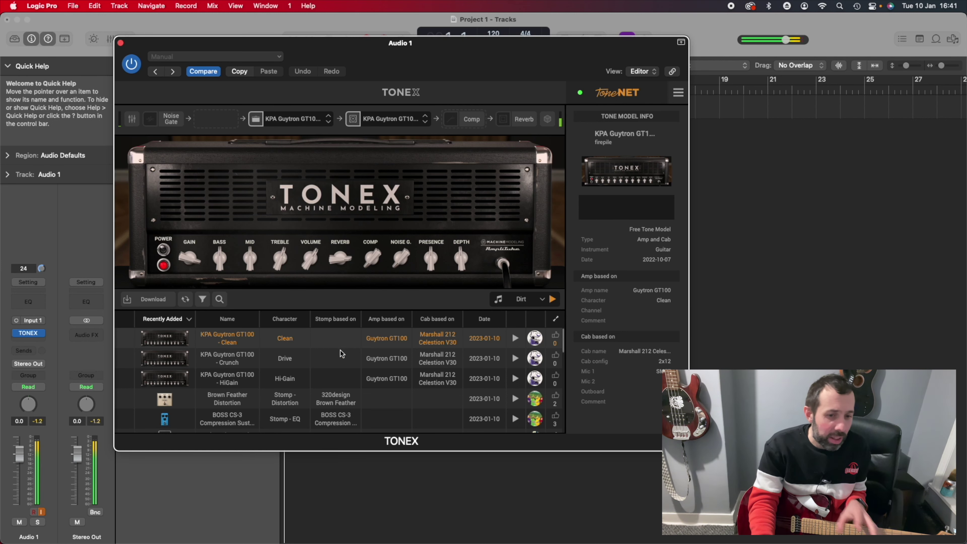
left_click(308, 361)
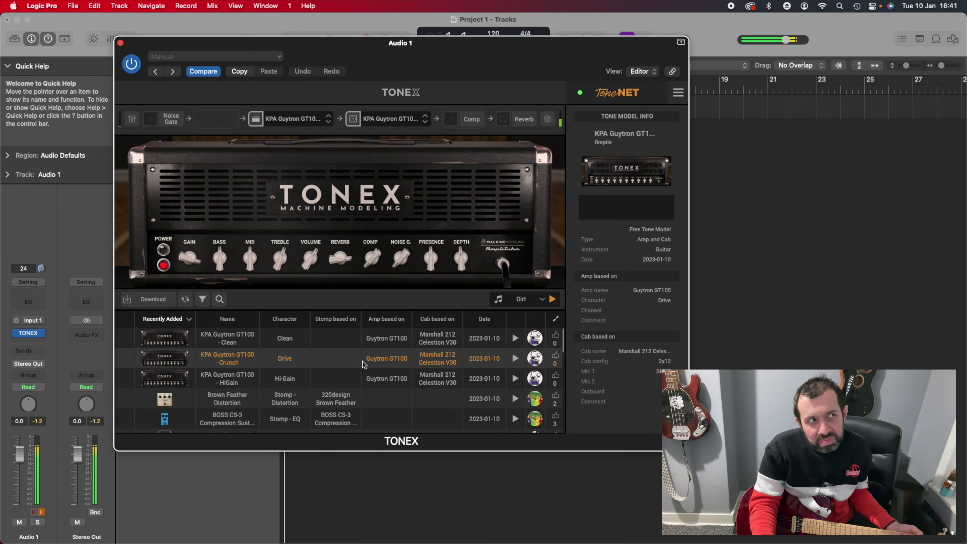
left_click(346, 378)
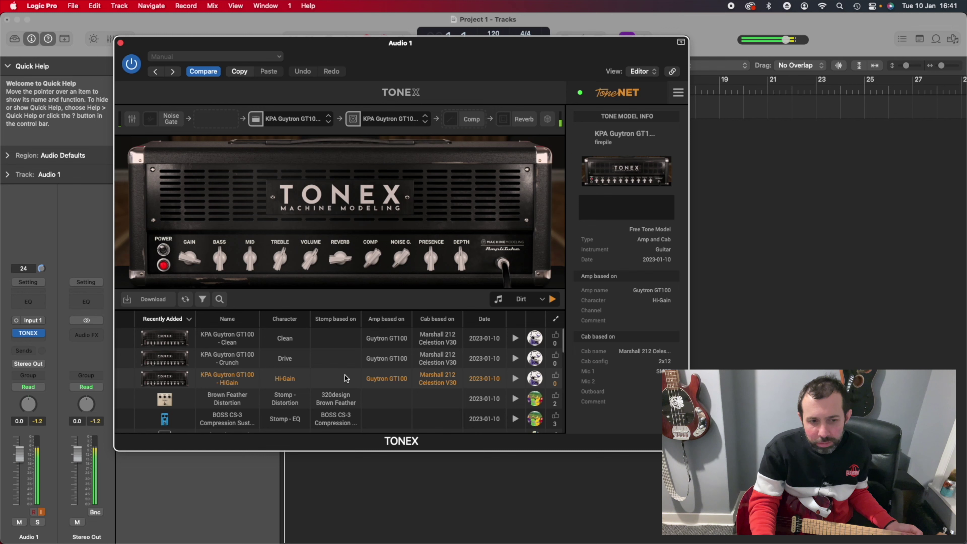
Audition The Raven Anthology, then load BD-Moogs Texas Heat
scroll(346, 378, "down", 4)
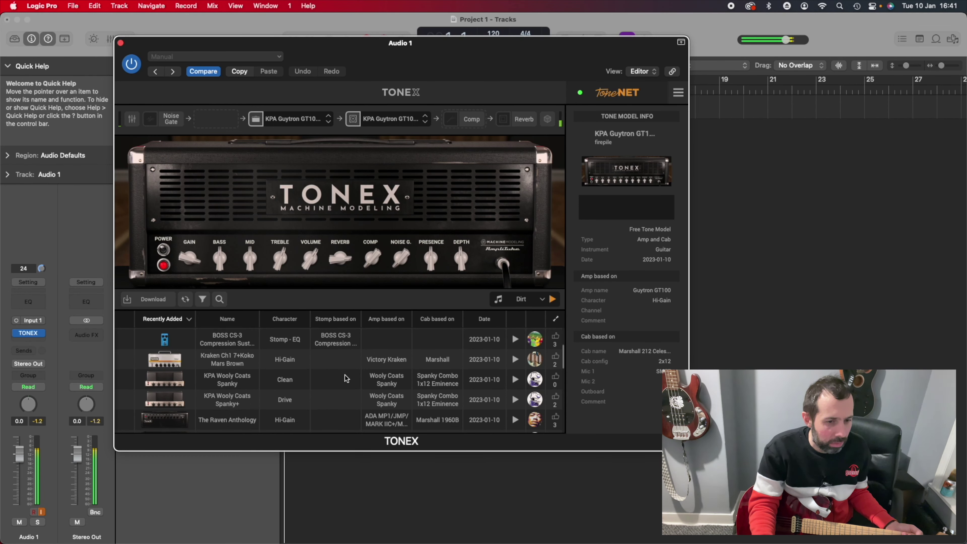
scroll(346, 378, "down", 2)
left_click(319, 387)
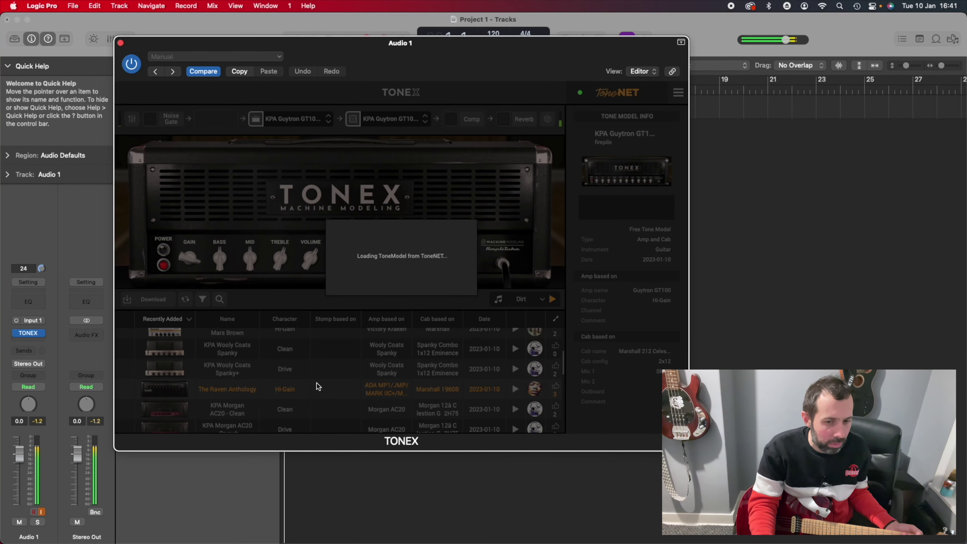
scroll(342, 391, "down", 1)
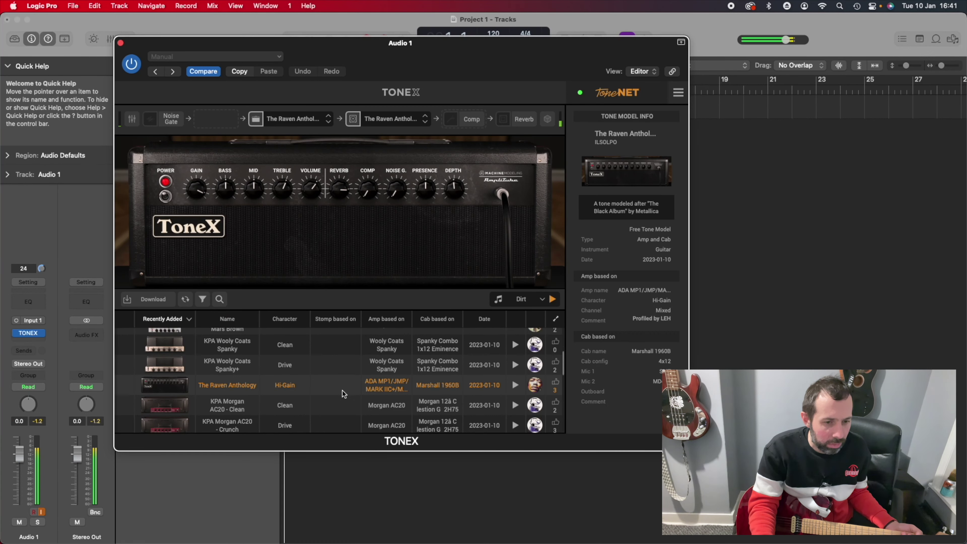
scroll(342, 391, "down", 3)
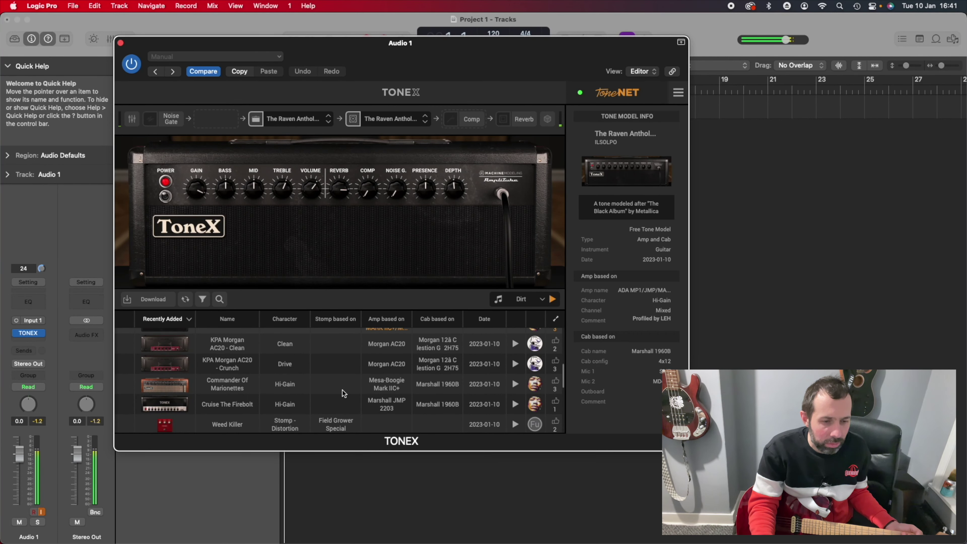
scroll(342, 390, "down", 3)
left_click(343, 404)
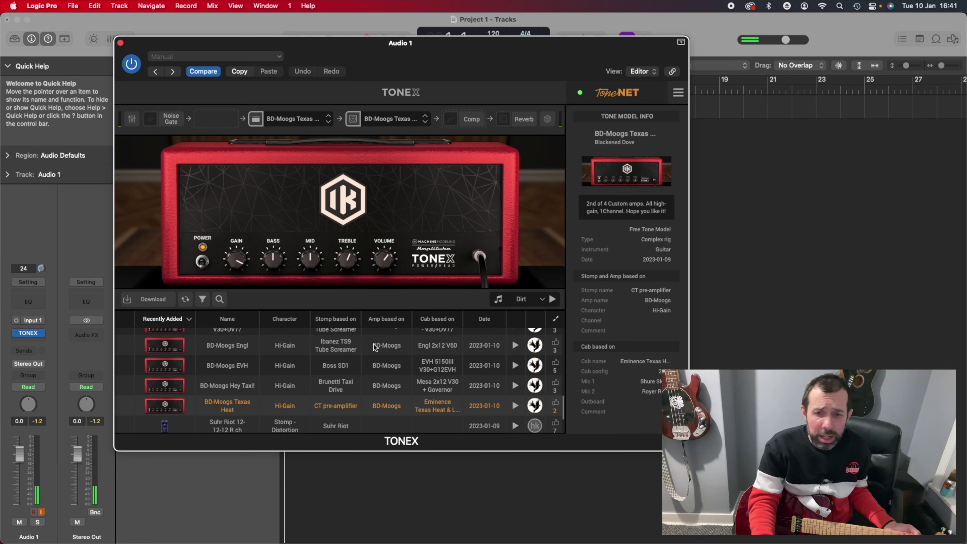
scroll(549, 341, "up", 5)
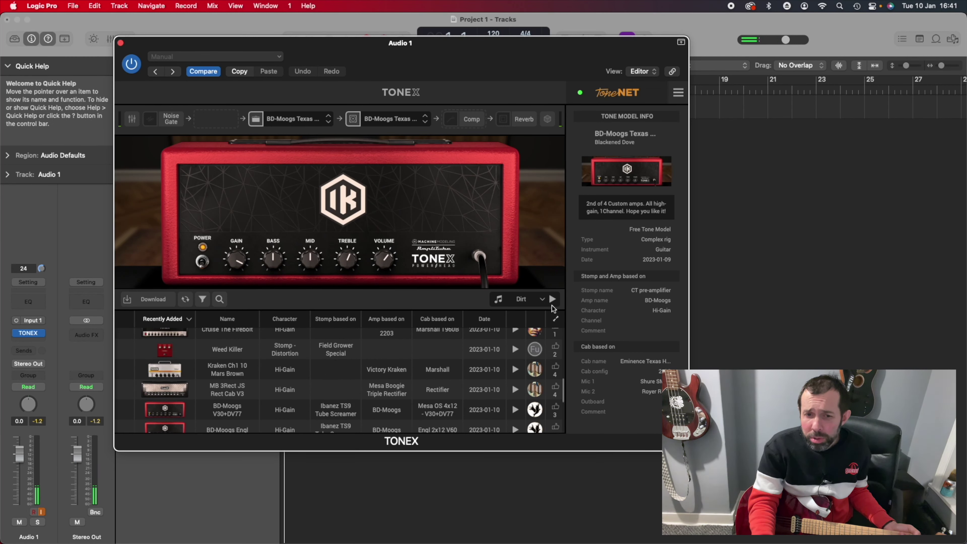
scroll(512, 338, "up", 3)
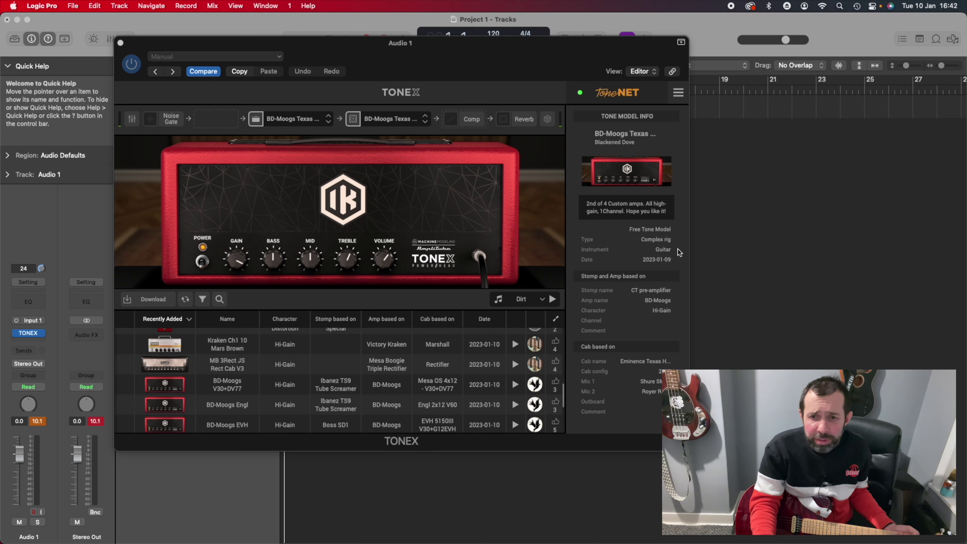
scroll(451, 360, "down", 5)
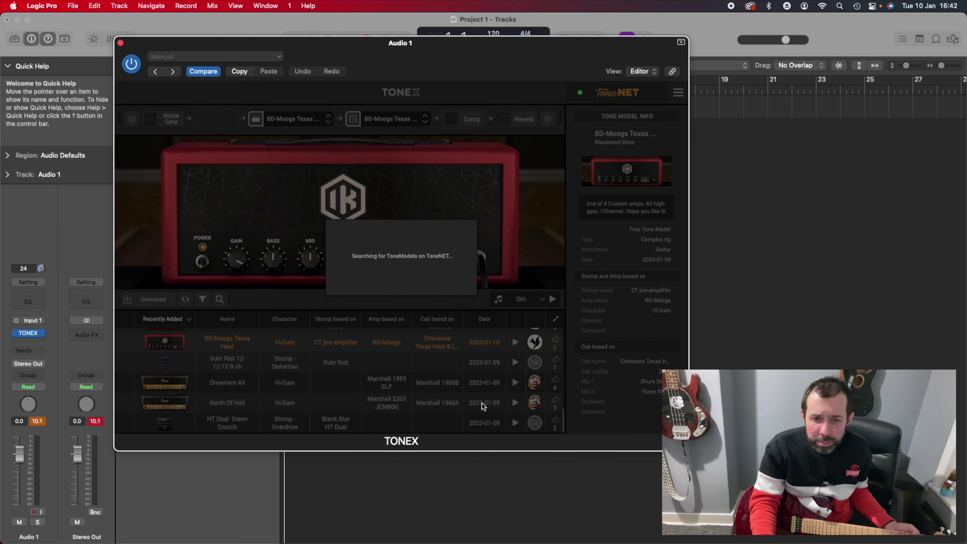
Load the Rockman Distortion 4 ToneNET rig (Xotic RC Booster, Mesa/Boogie cab) for auditioning
scroll(483, 406, "down", 10)
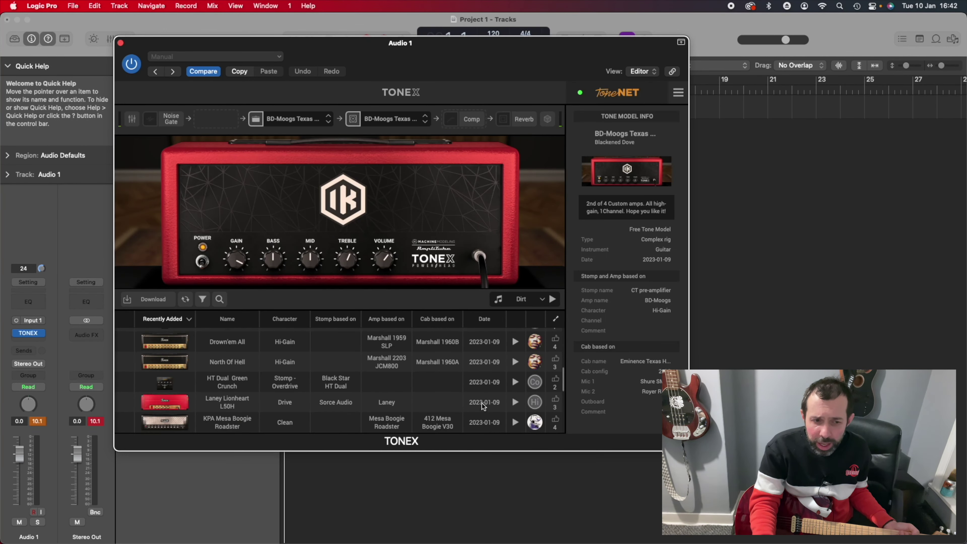
scroll(452, 371, "down", 10)
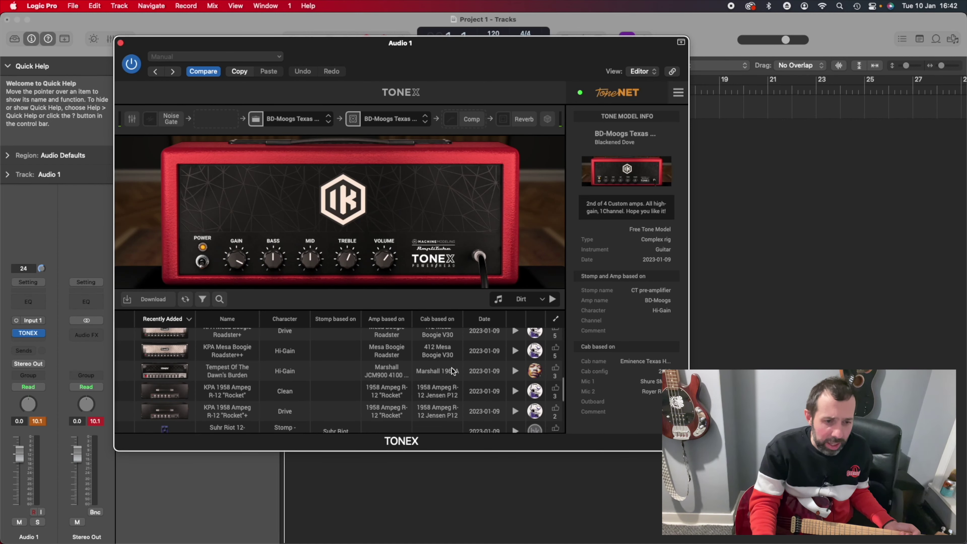
scroll(453, 370, "down", 5)
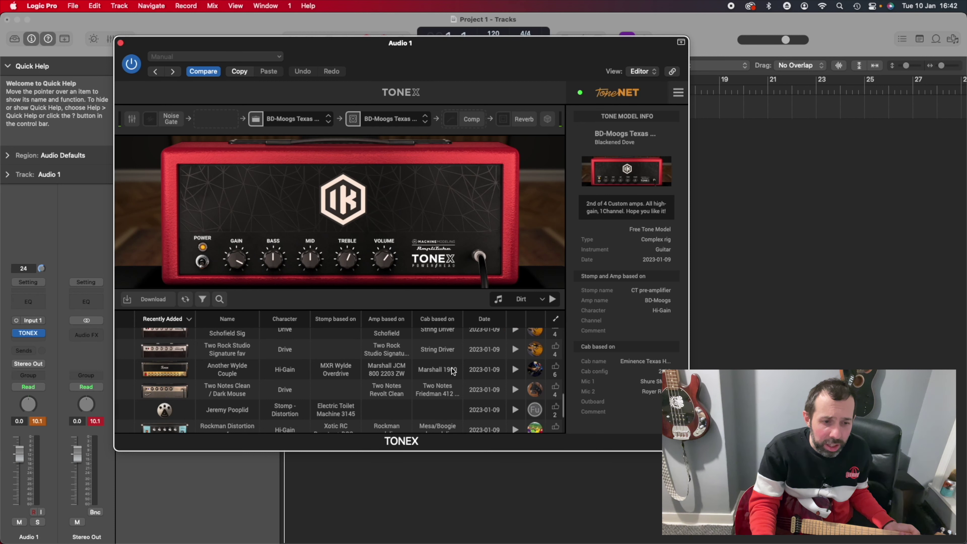
scroll(451, 368, "down", 3)
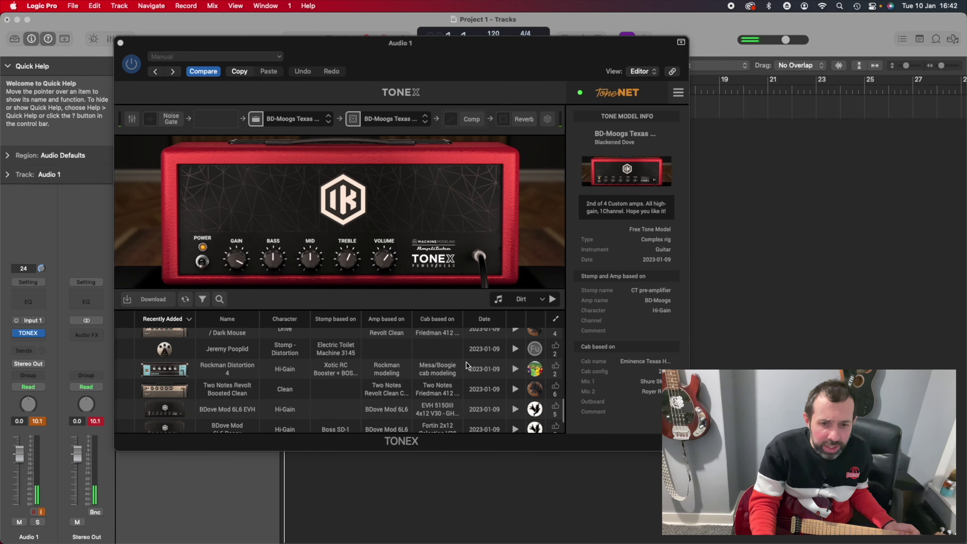
left_click(457, 370)
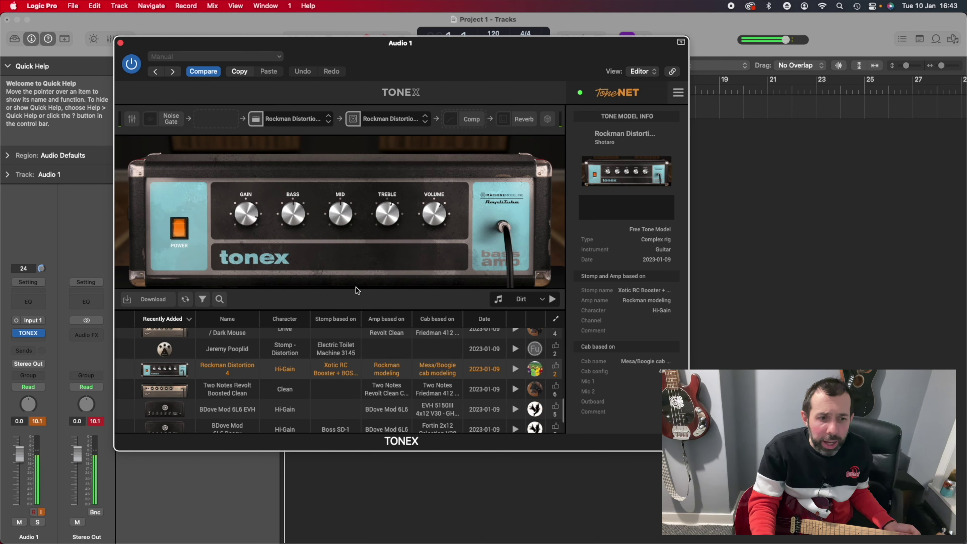
Download Rockman Distortion 4 into the library, browse more ToneNET models, then return to the local library
left_click(160, 300)
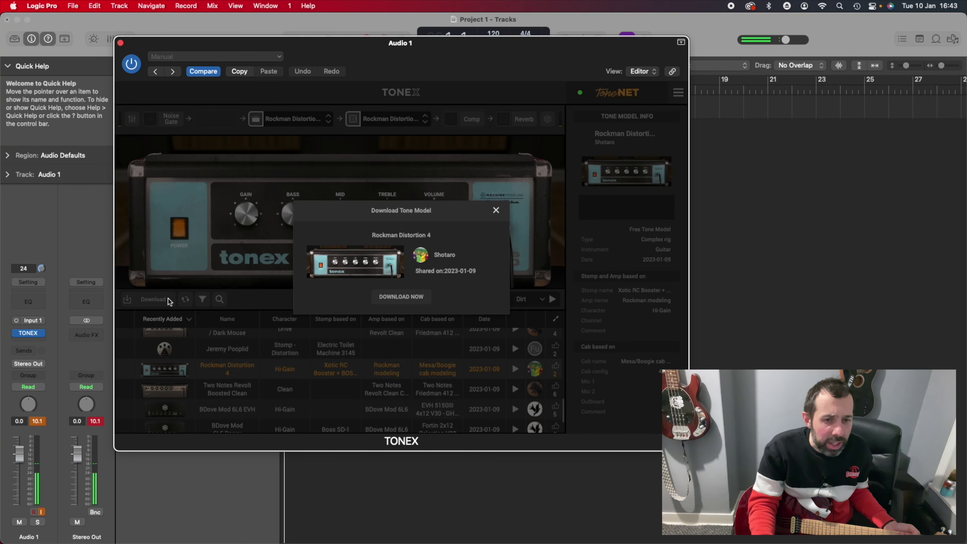
left_click(400, 300)
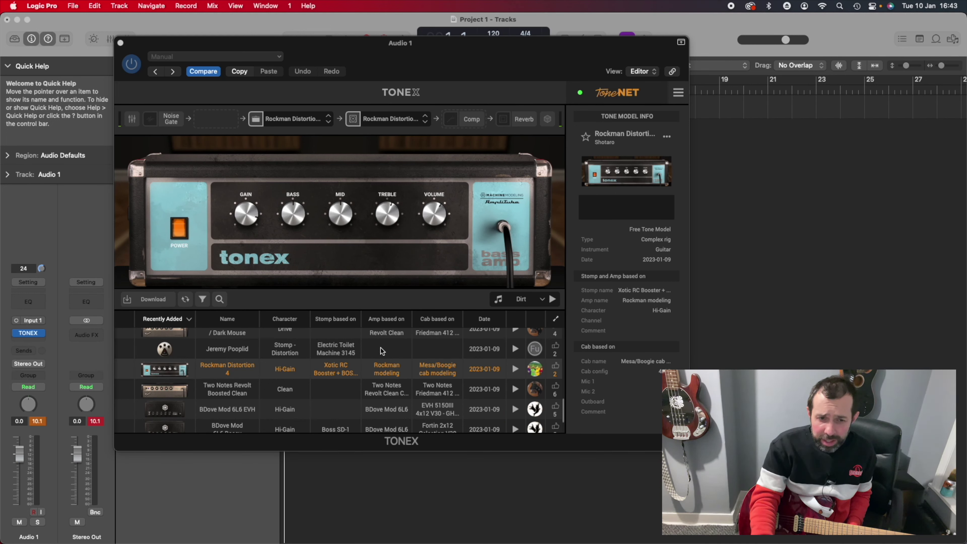
scroll(411, 382, "down", 1)
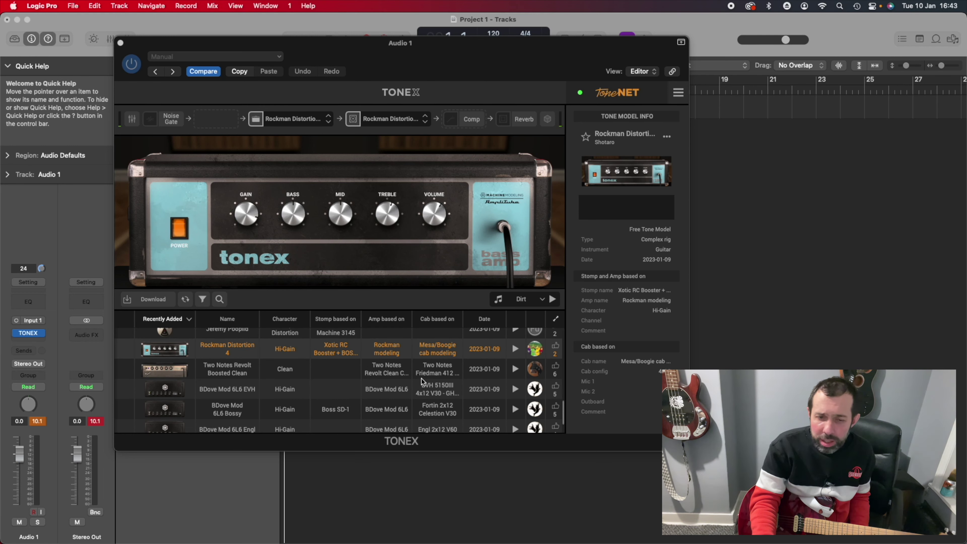
scroll(422, 379, "down", 1)
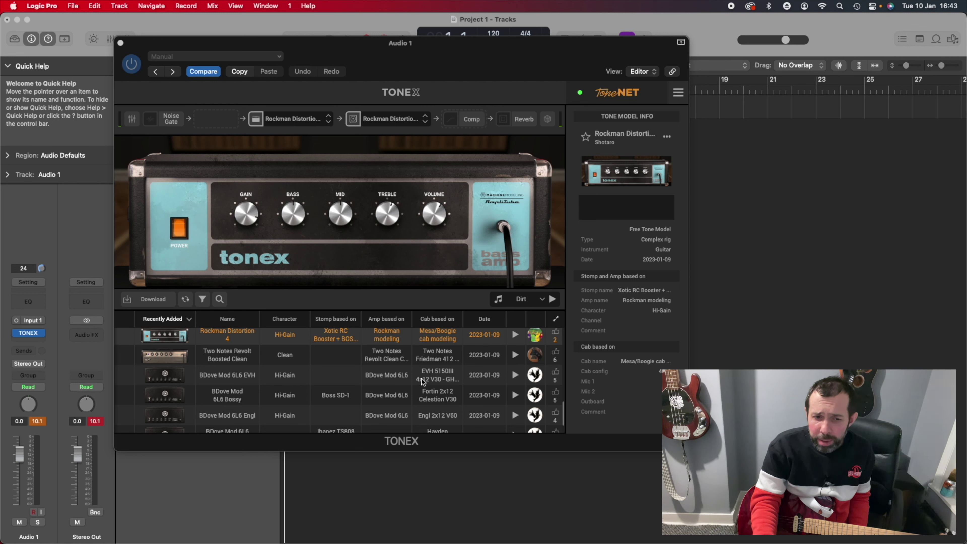
scroll(423, 382, "down", 1)
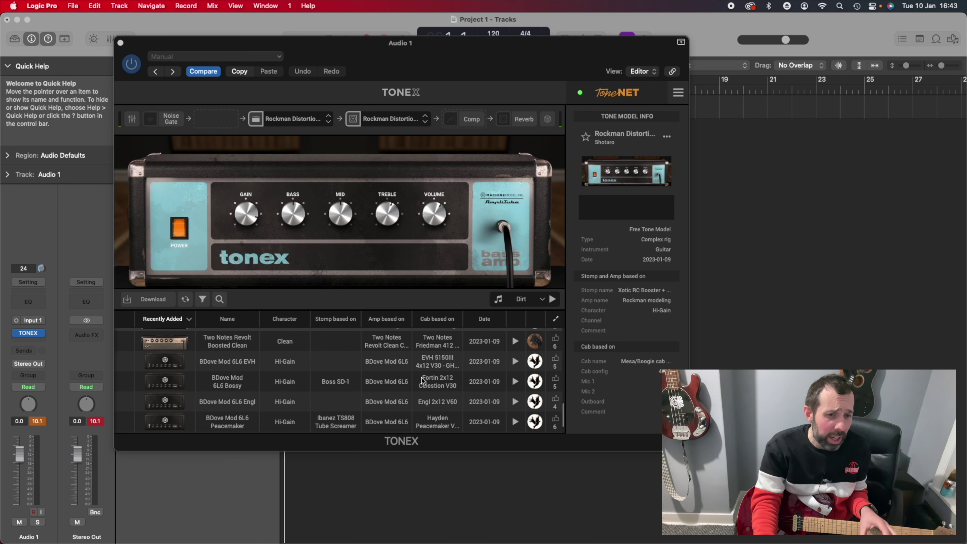
scroll(422, 380, "down", 1)
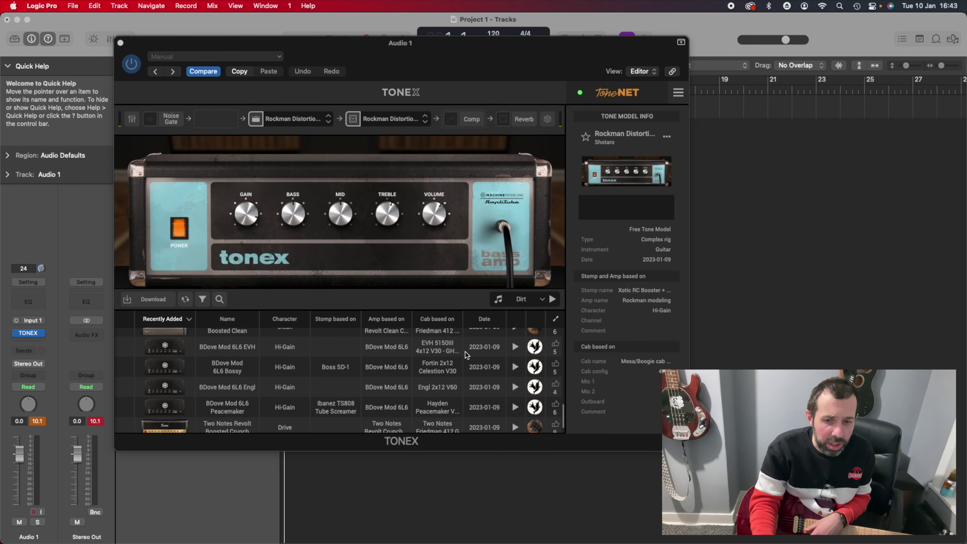
left_click(619, 92)
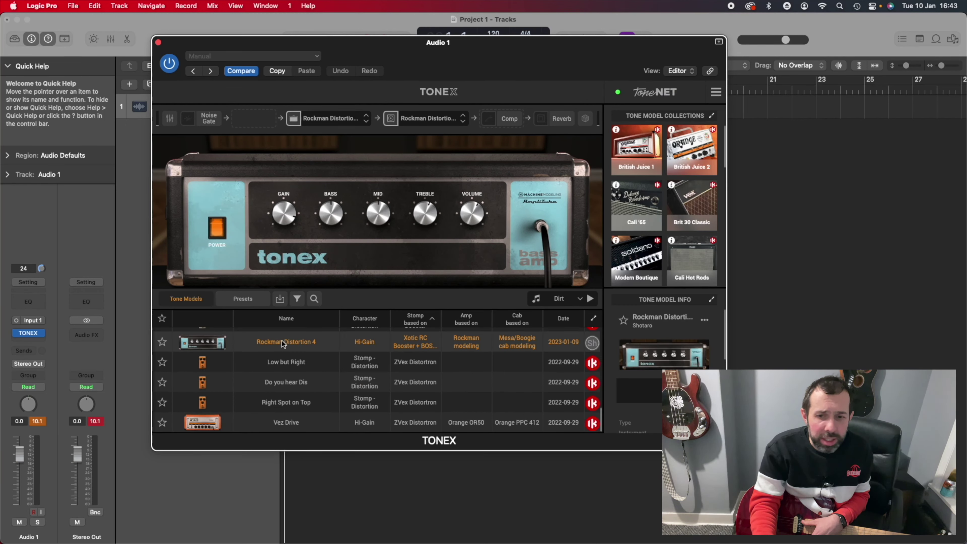
Set the preview sound to Bass and filter the library to Instrument > Bass (151 models)
scroll(410, 347, "up", 3)
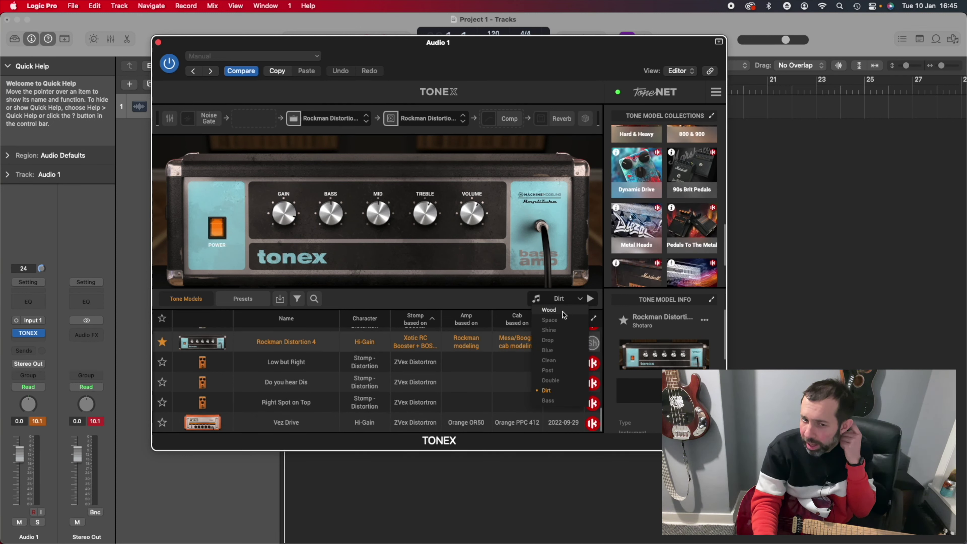
left_click(558, 401)
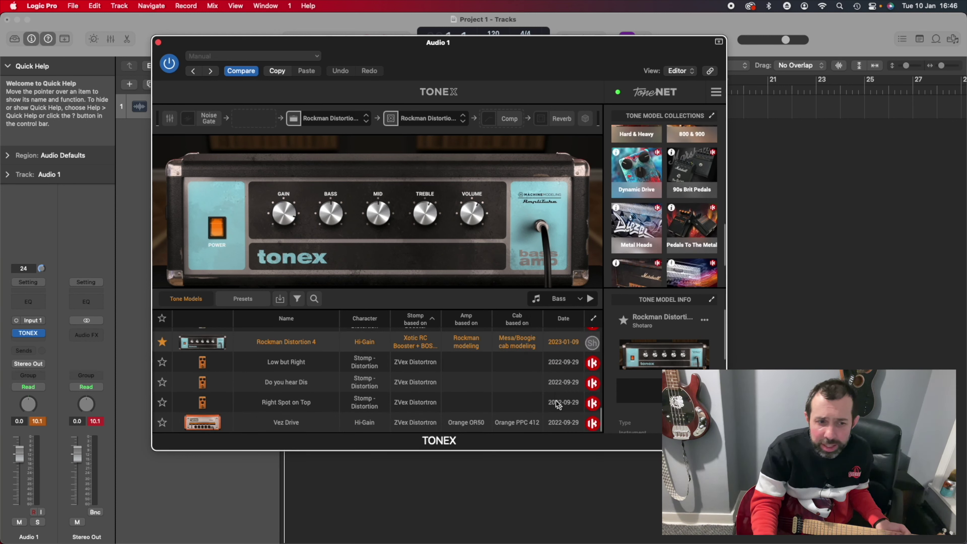
left_click(300, 299)
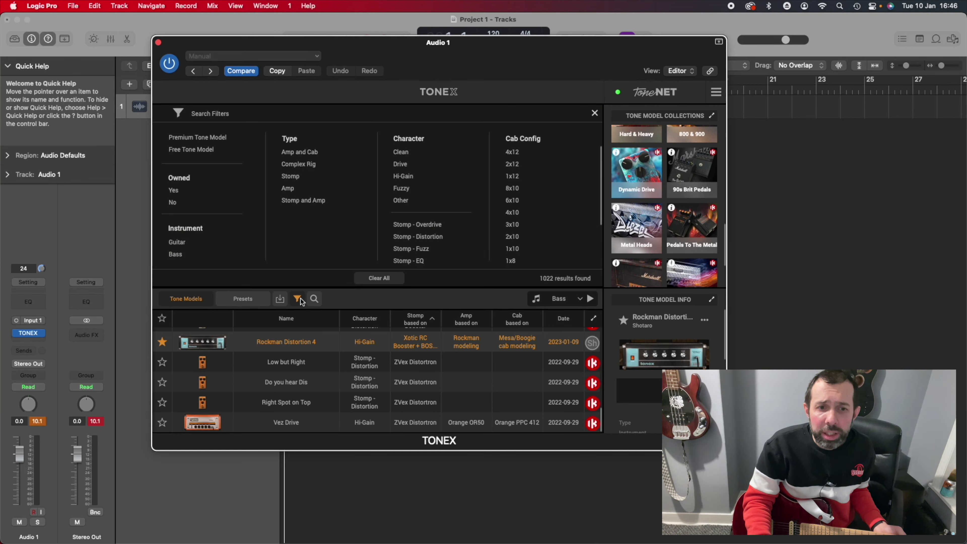
left_click(179, 254)
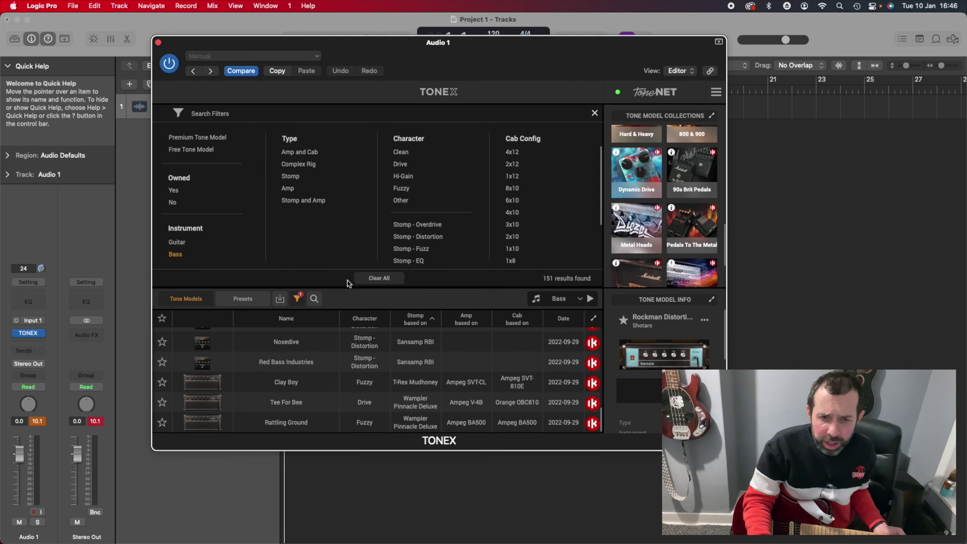
scroll(389, 337, "up", 15)
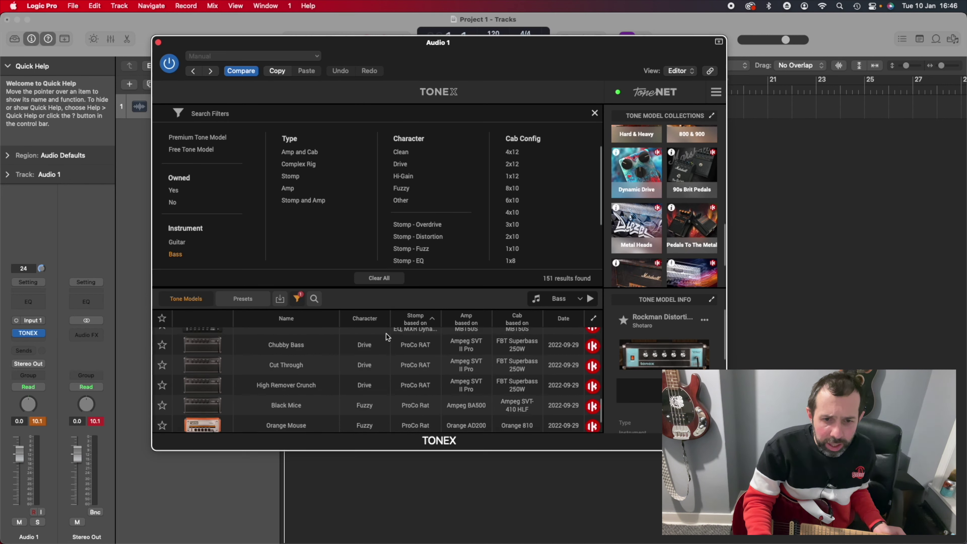
Play the Bass preview through The Eagle, The Cantaloupe, Rooftop View, Get Out Of My Way and Slap Me
left_click(387, 337)
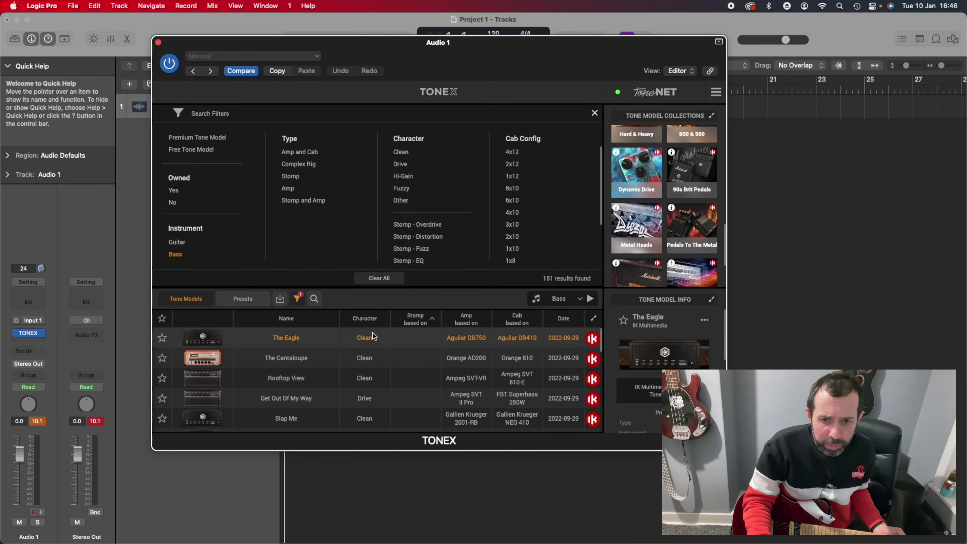
left_click(591, 300)
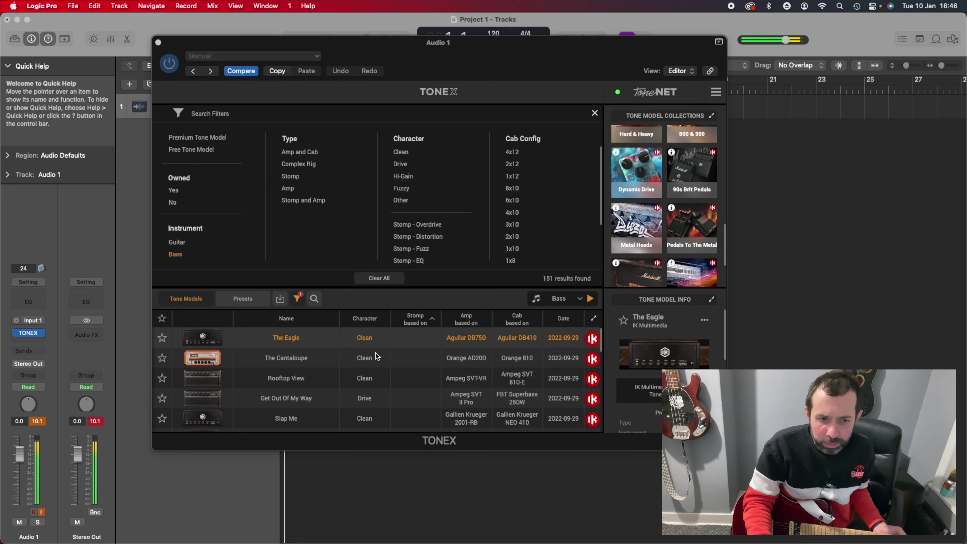
left_click(370, 361)
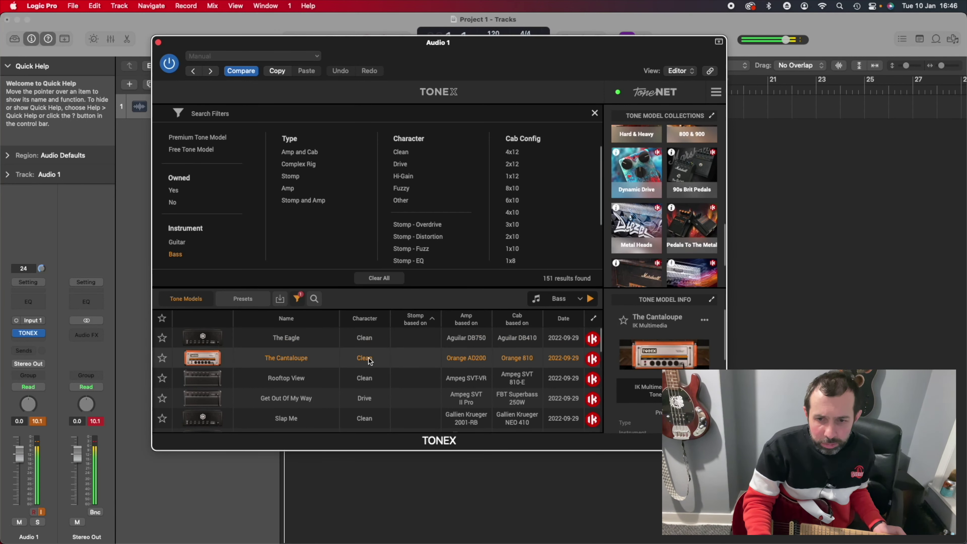
left_click(388, 378)
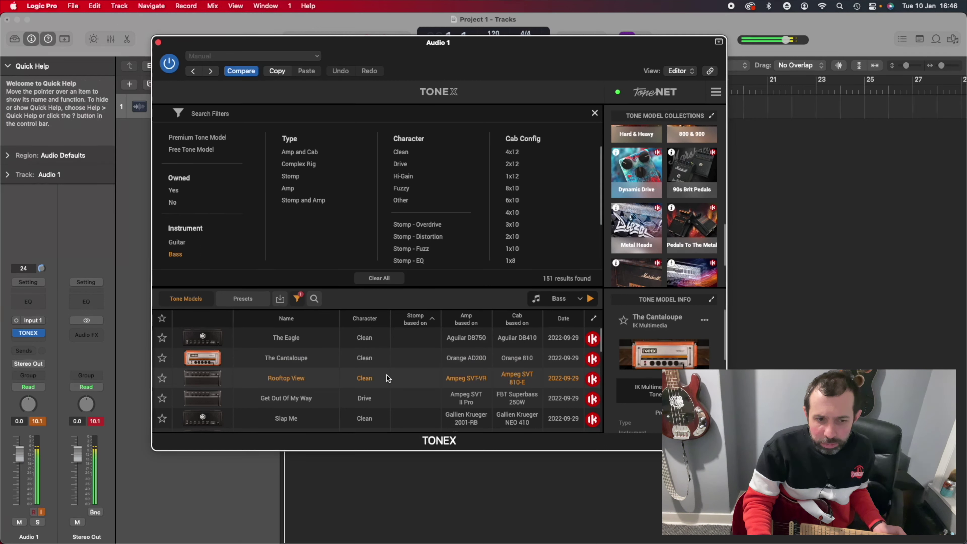
scroll(387, 398, "down", 1)
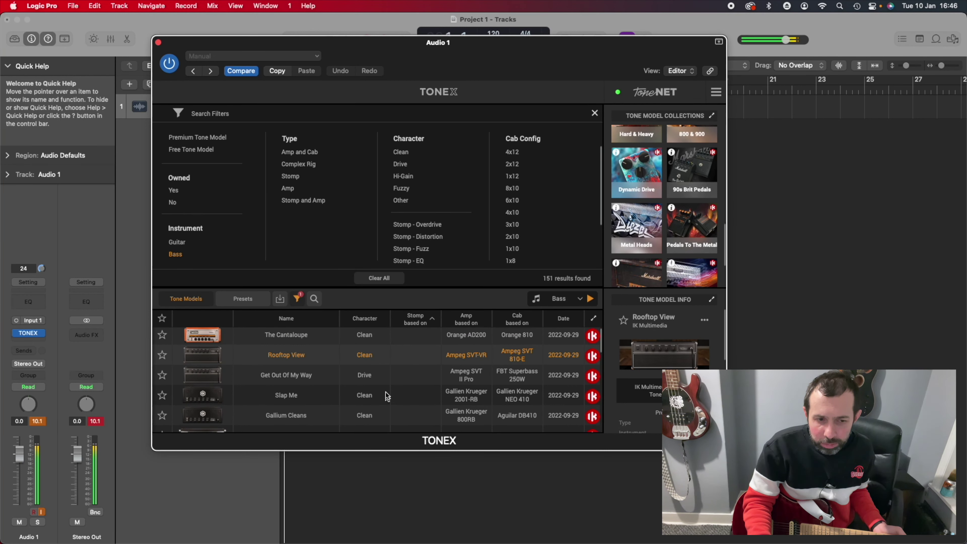
left_click(390, 374)
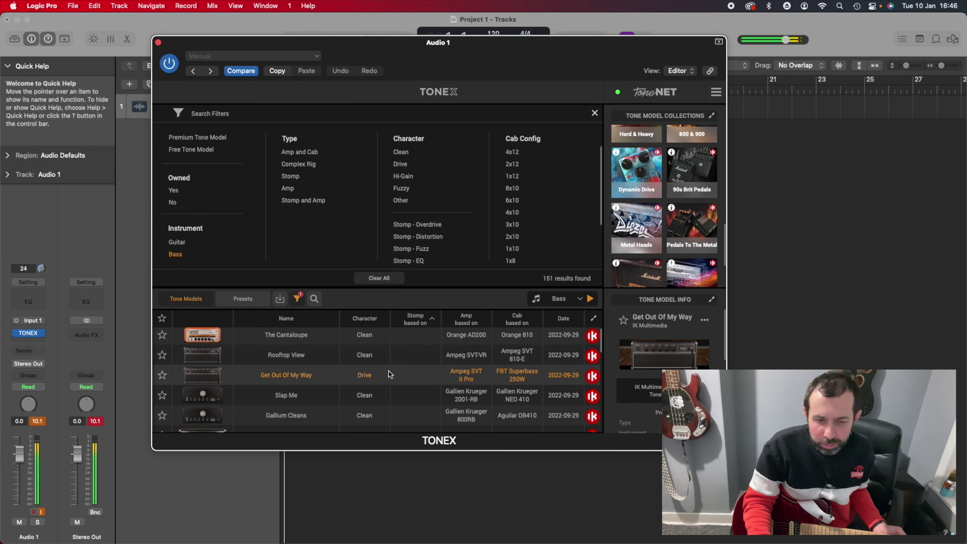
left_click(388, 398)
Audition Gallium Cleans, 360 Deal, Under The Cab and Eight Pumpkins Orange AD200 bass models
scroll(388, 398, "down", 3)
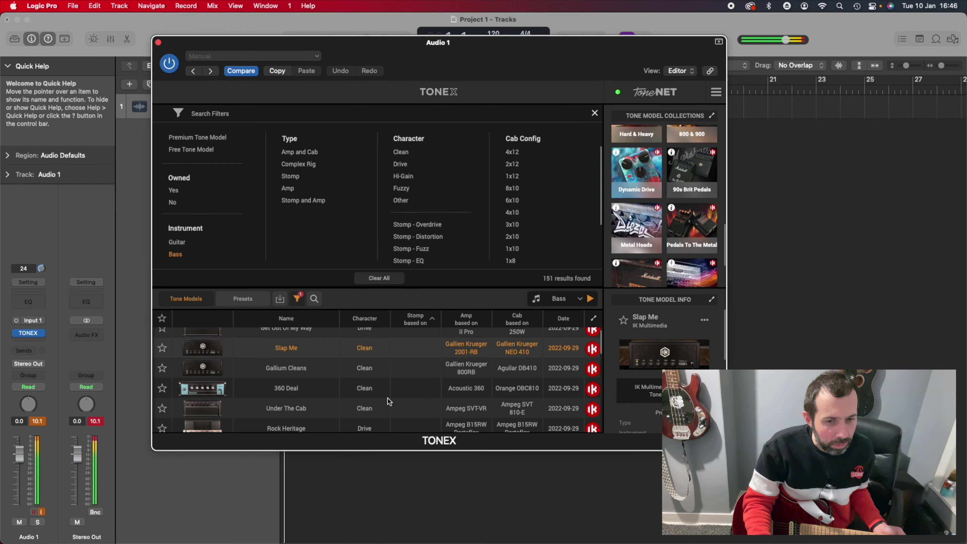
left_click(385, 374)
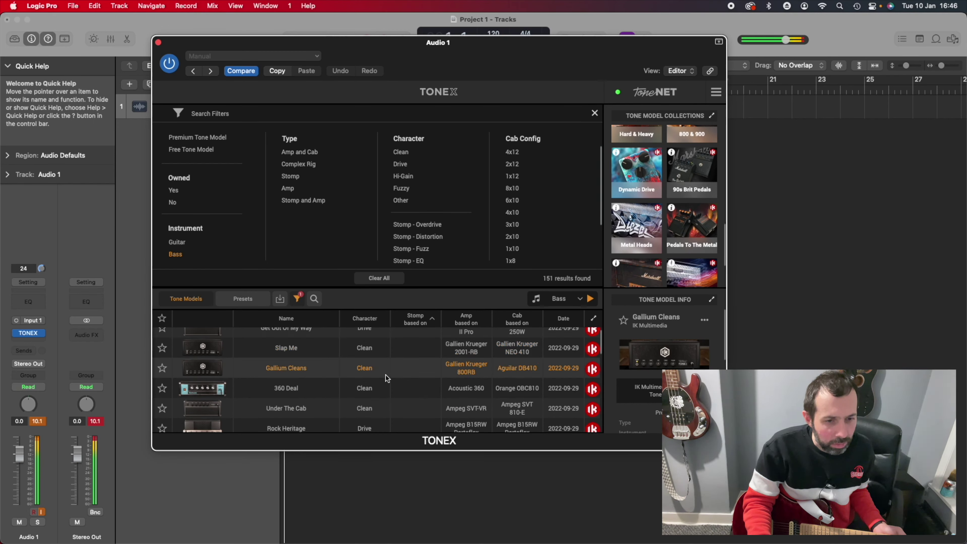
left_click(387, 392)
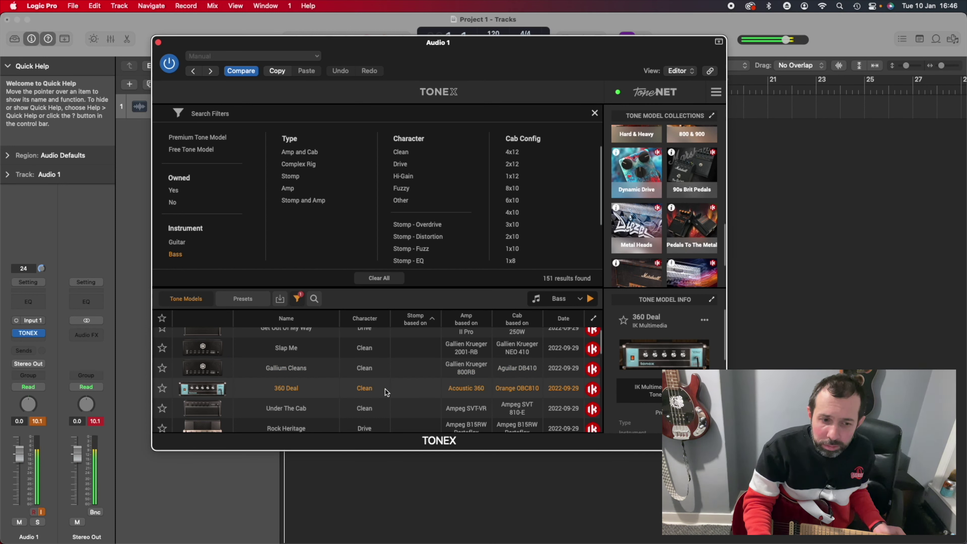
scroll(385, 389, "down", 2)
left_click(374, 386)
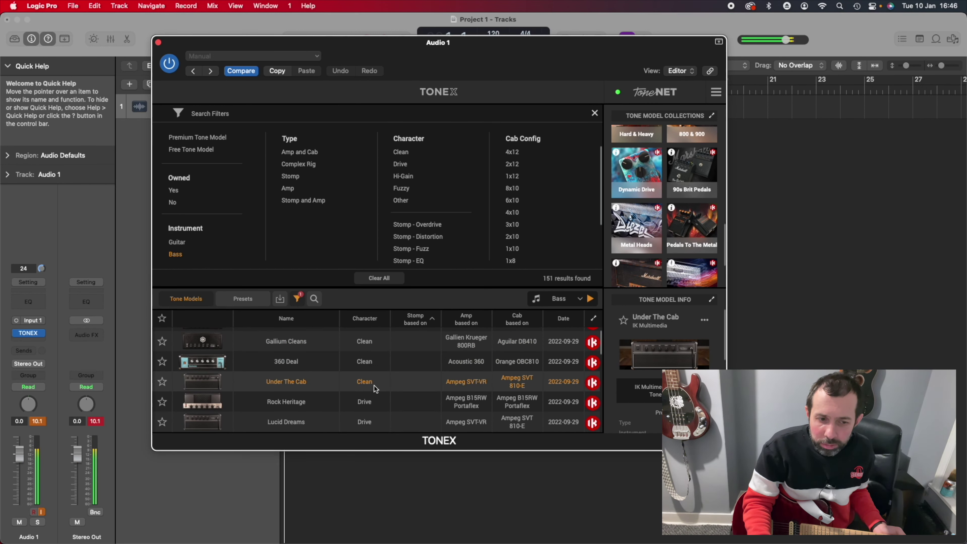
scroll(374, 386, "down", 5)
left_click(380, 343)
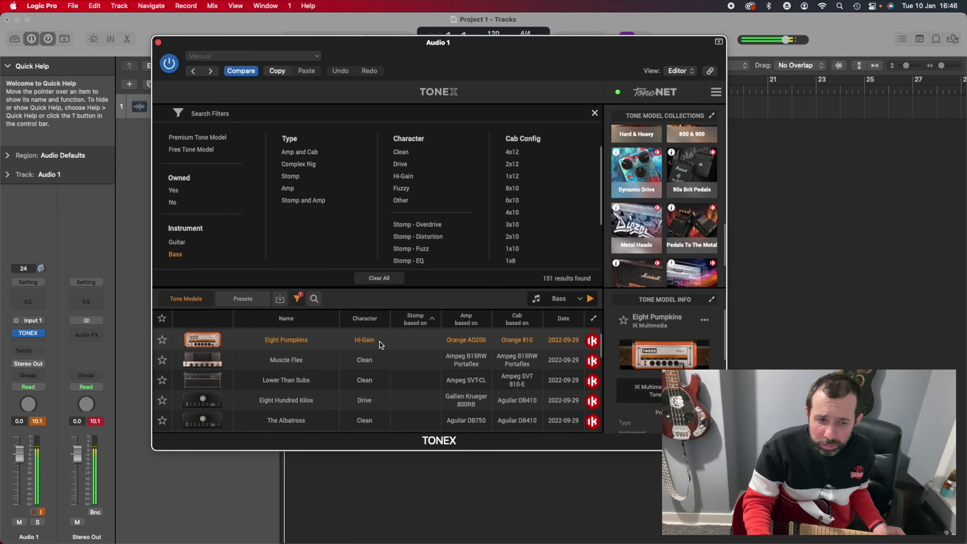